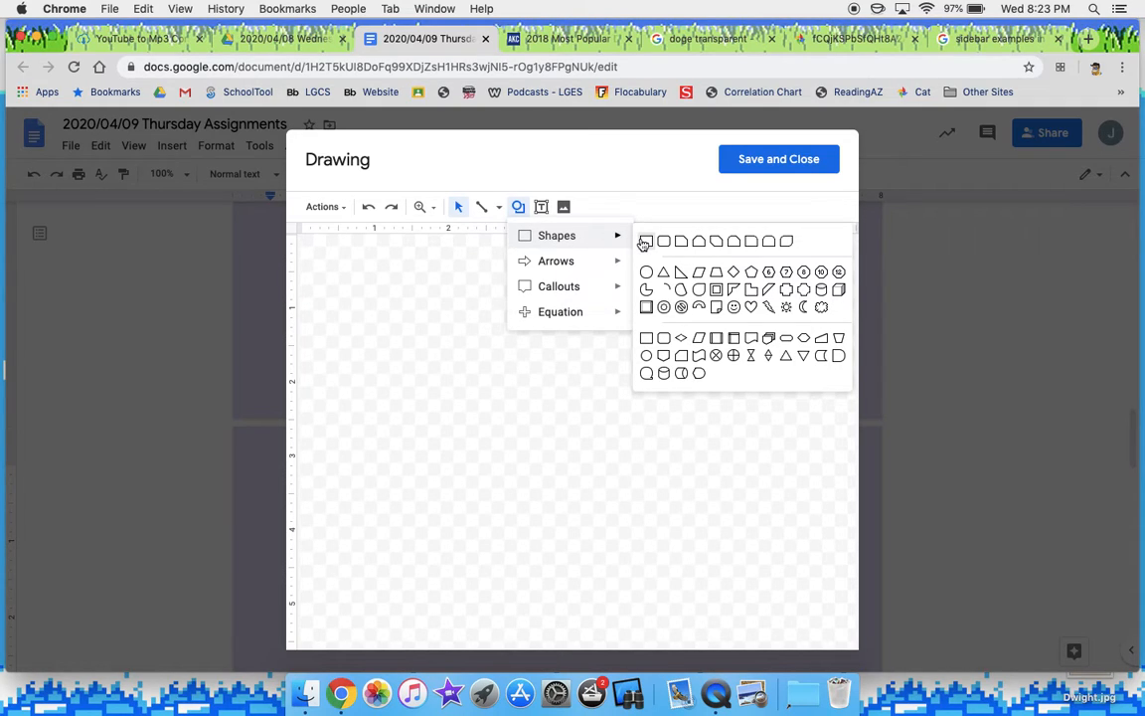
# Step: Draw a ribbon banner from the callout shapes on the canvas, about 5.1 inches wide and 3.6 inches tall
pyautogui.moveTo(612, 262)
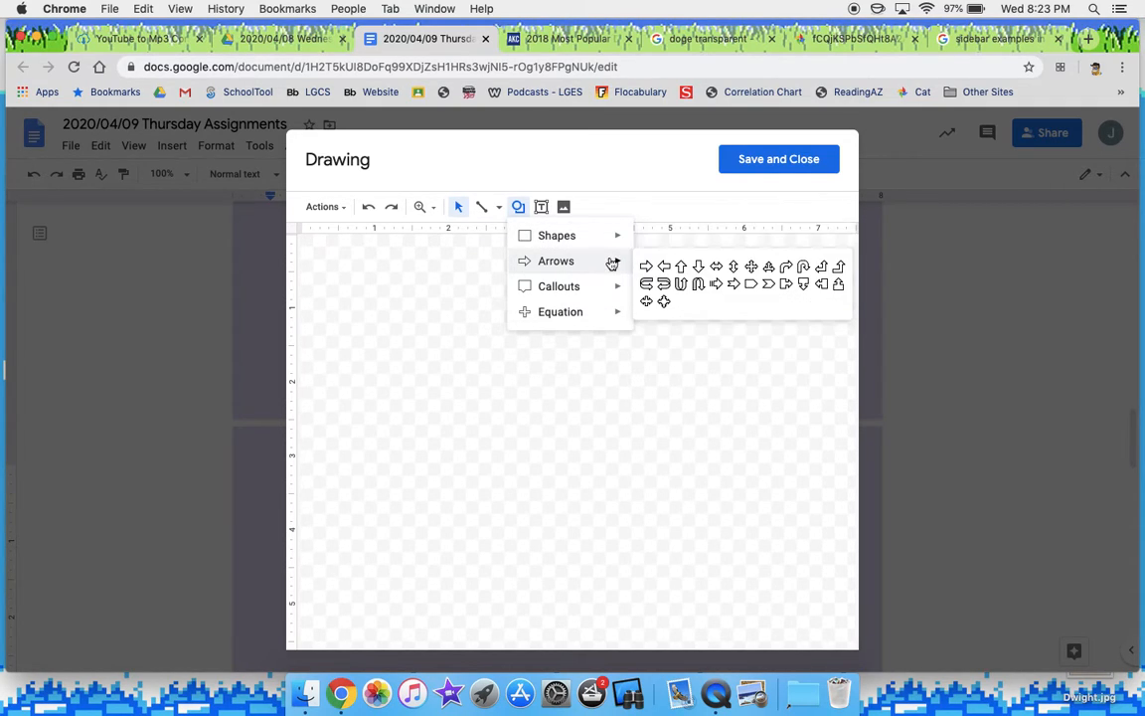
pyautogui.moveTo(607, 290)
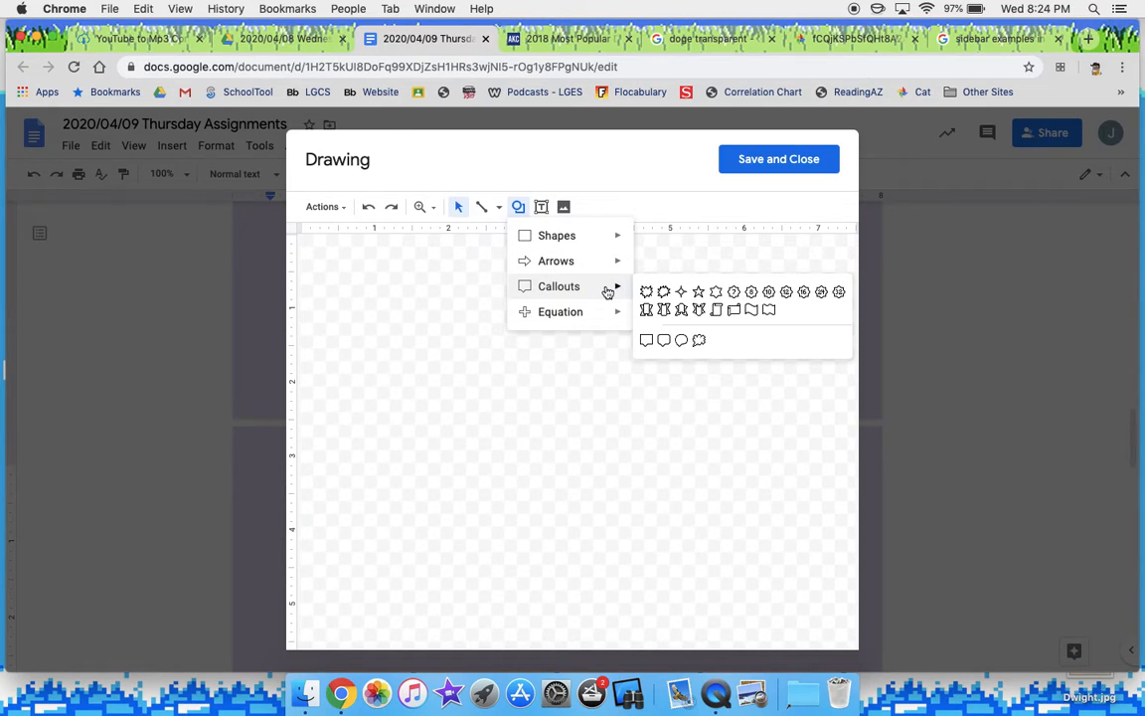
pyautogui.moveTo(609, 323)
pyautogui.click(646, 309)
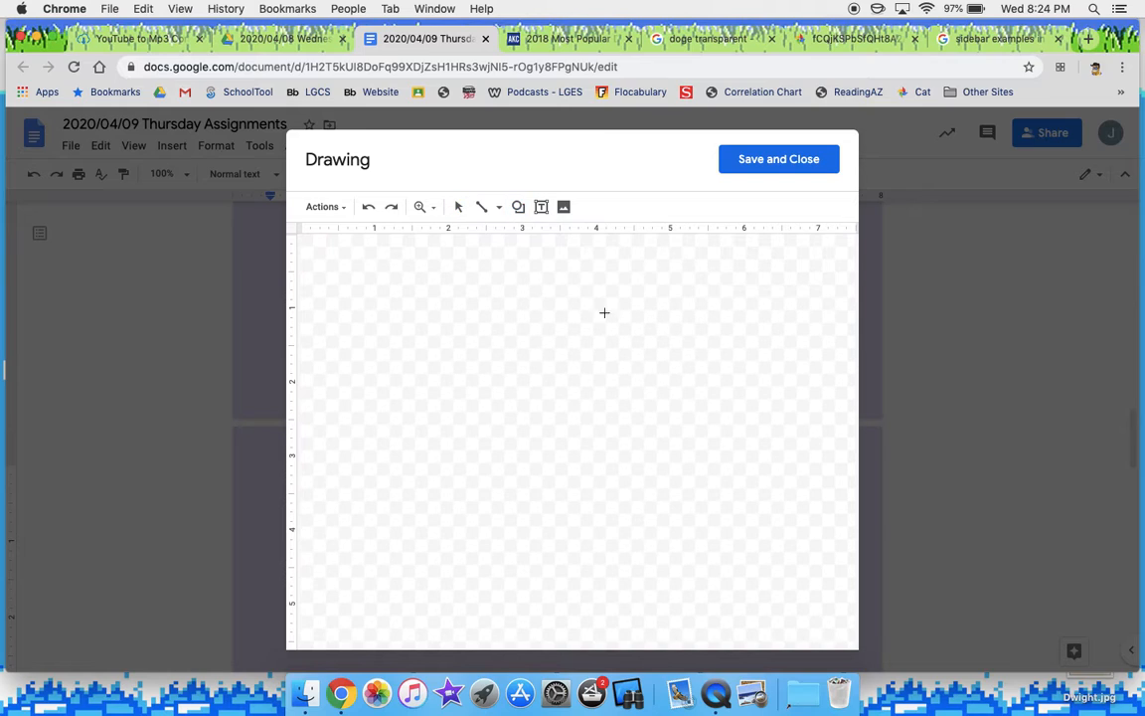
pyautogui.moveTo(408, 296); pyautogui.dragTo(788, 560)
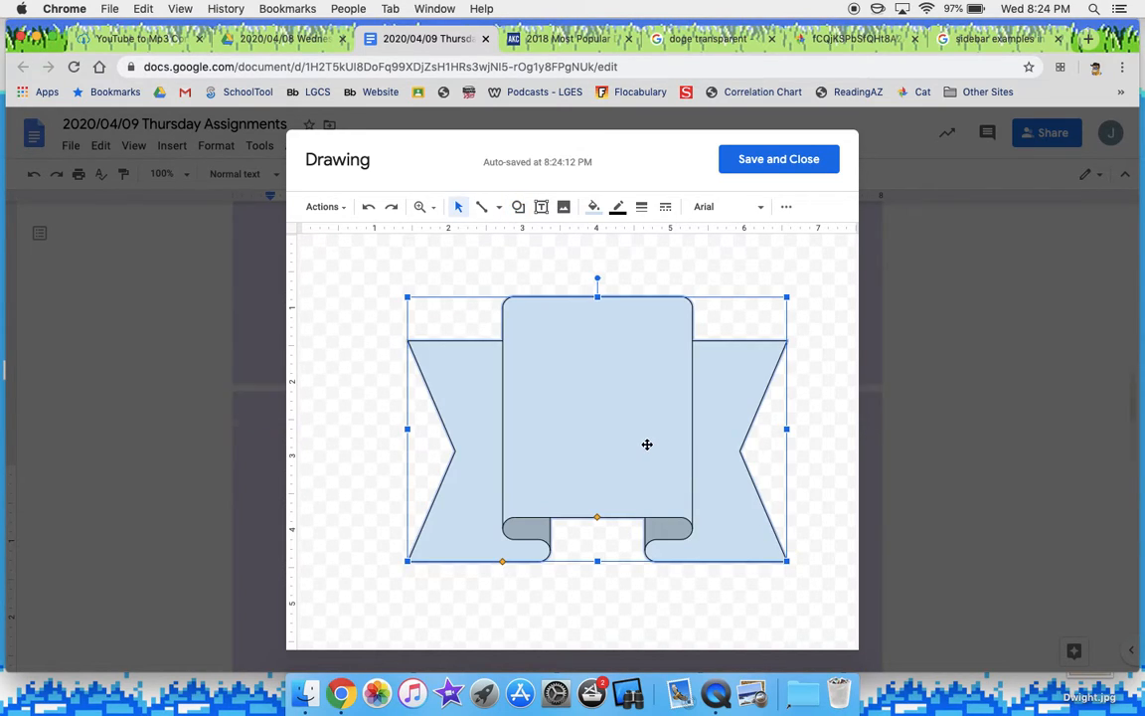
# Step: Move the banner up near the canvas's upper edge and widen it on both sides to about 6.7 inches
pyautogui.moveTo(646, 444); pyautogui.dragTo(627, 398)
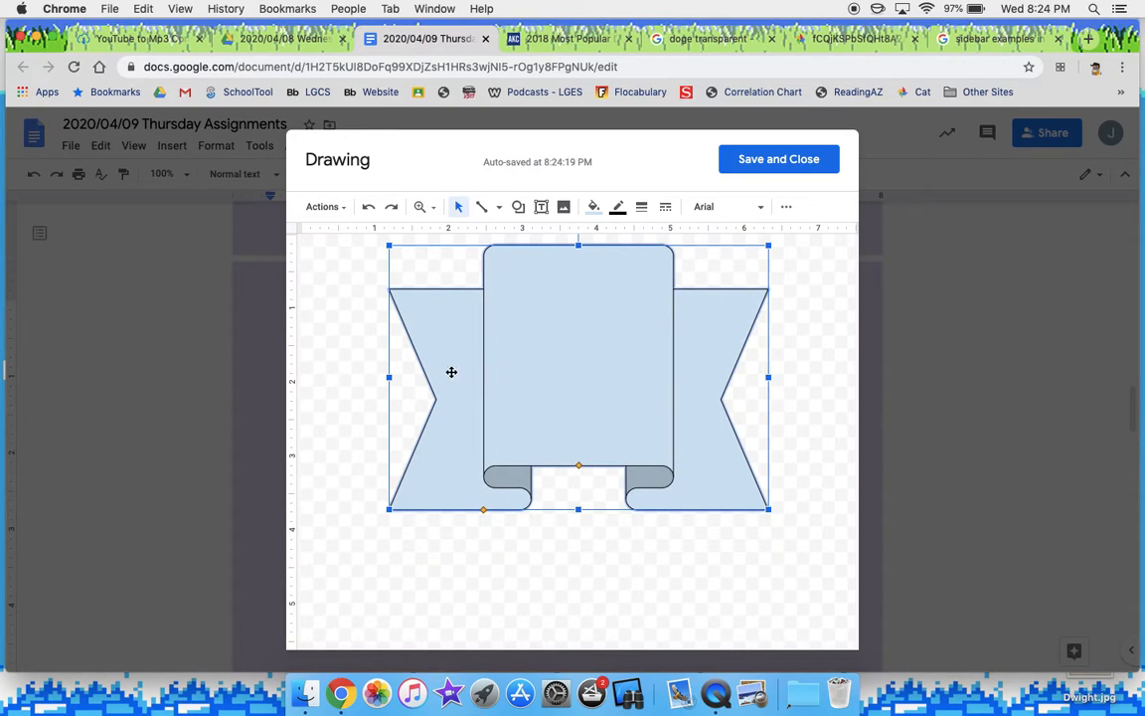
pyautogui.moveTo(387, 377); pyautogui.dragTo(338, 377)
pyautogui.moveTo(767, 377); pyautogui.dragTo(832, 378)
pyautogui.moveTo(653, 348); pyautogui.dragTo(642, 351)
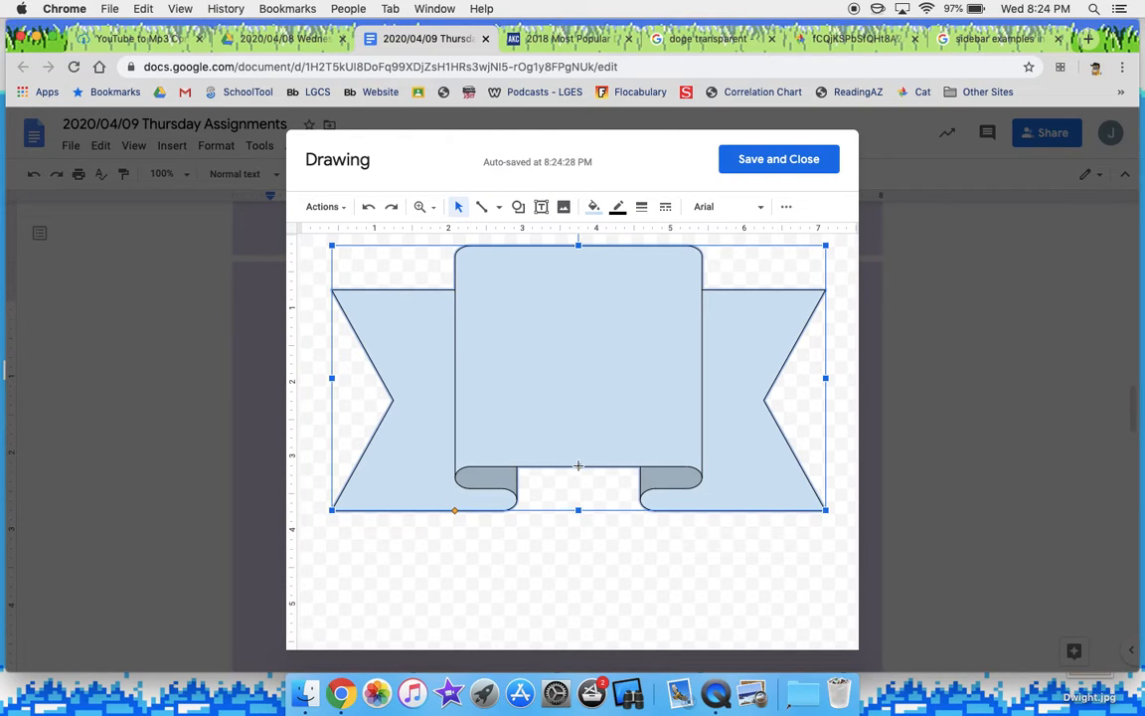
# Step: Reshape the banner with shallower folds and a central panel about 2.6 inches wide
pyautogui.moveTo(579, 465); pyautogui.dragTo(626, 489)
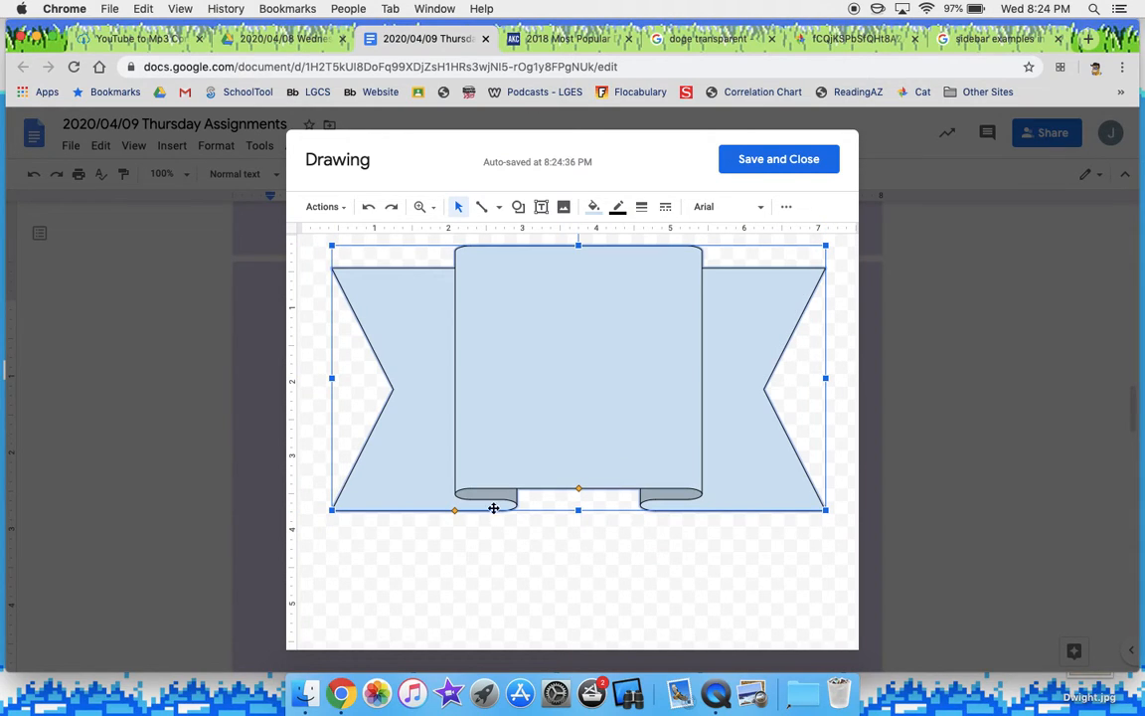
pyautogui.moveTo(456, 510); pyautogui.dragTo(411, 510)
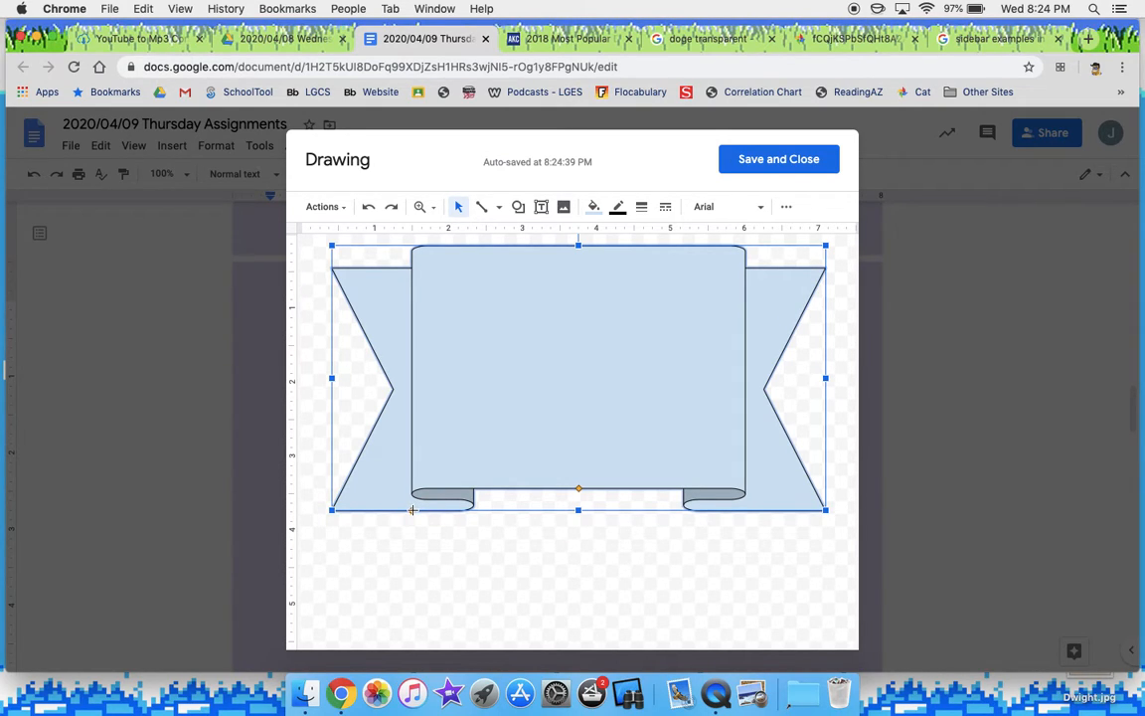
pyautogui.moveTo(412, 510); pyautogui.dragTo(483, 510)
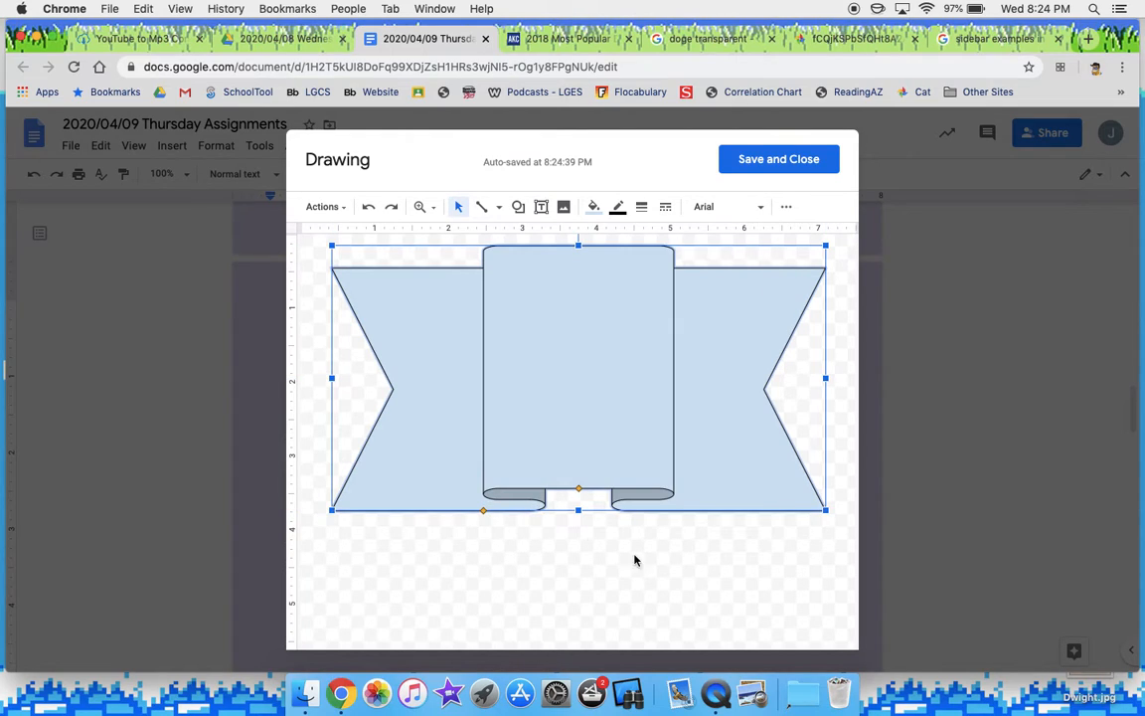
pyautogui.click(698, 586)
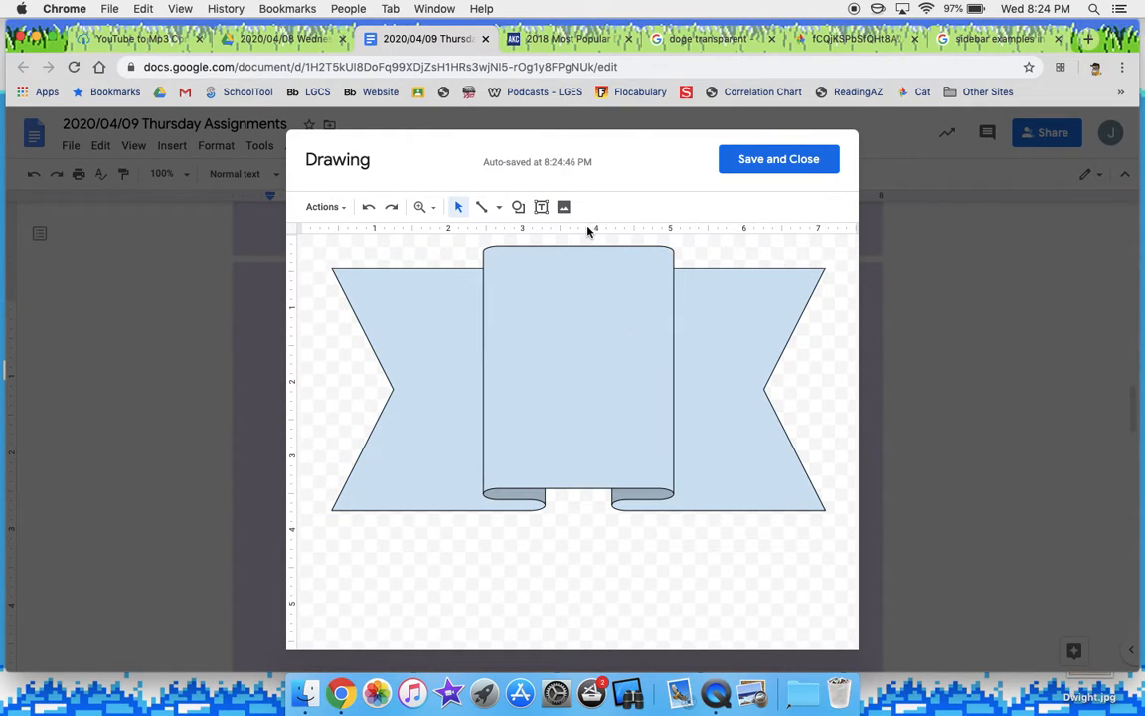
# Step: Fill the banner with solid bright green
pyautogui.click(550, 279)
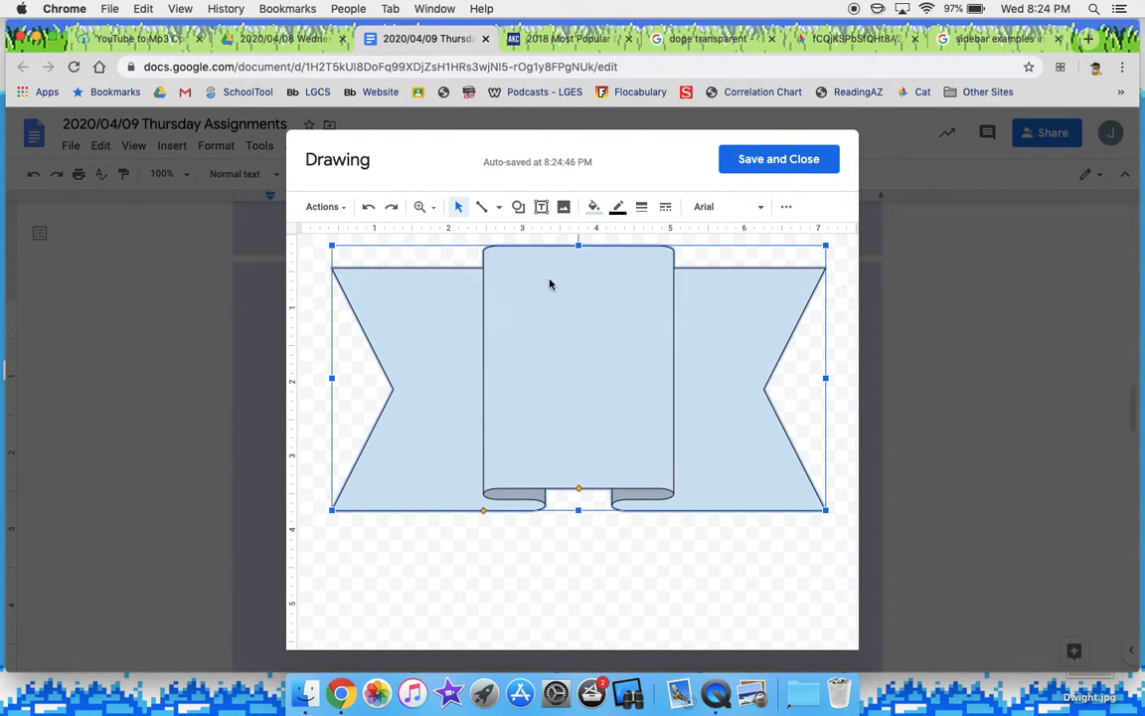
pyautogui.click(595, 207)
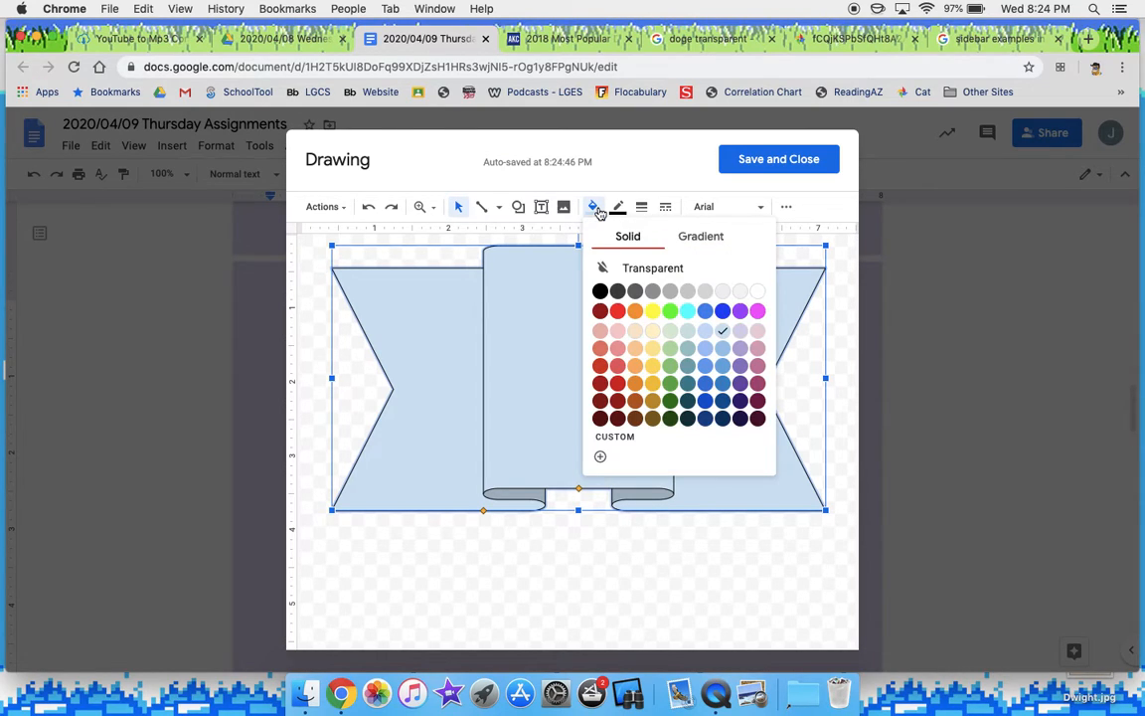
pyautogui.click(671, 314)
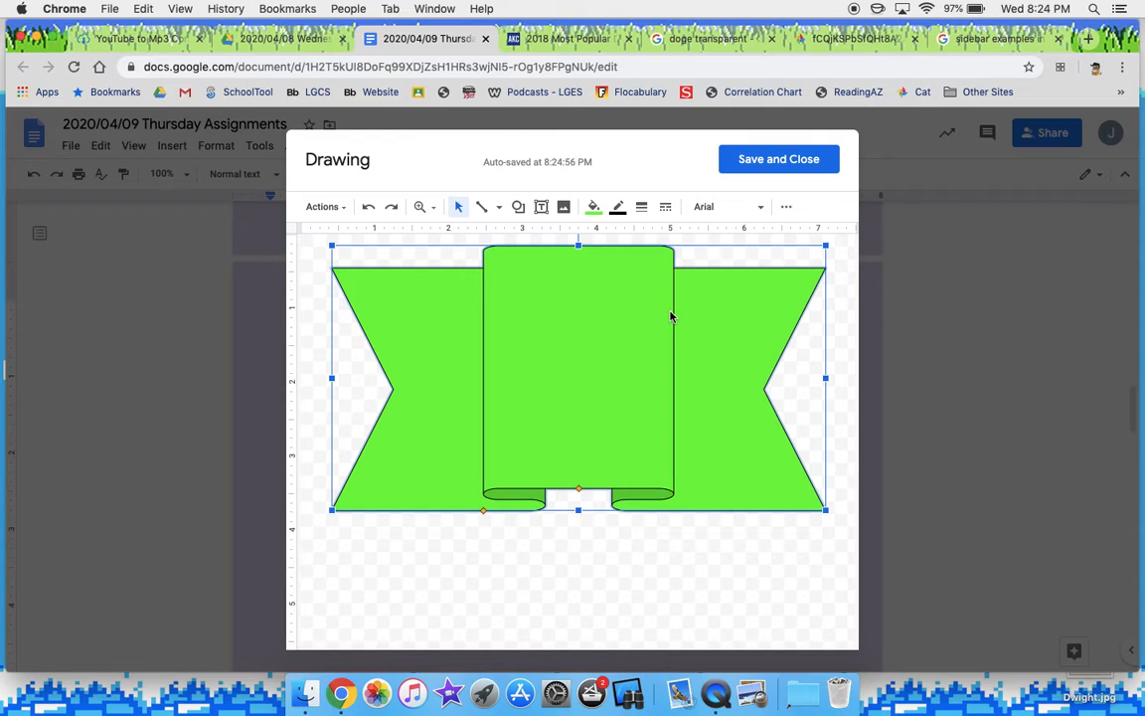
# Step: Give the banner a magenta border with a 4px weight
pyautogui.click(619, 209)
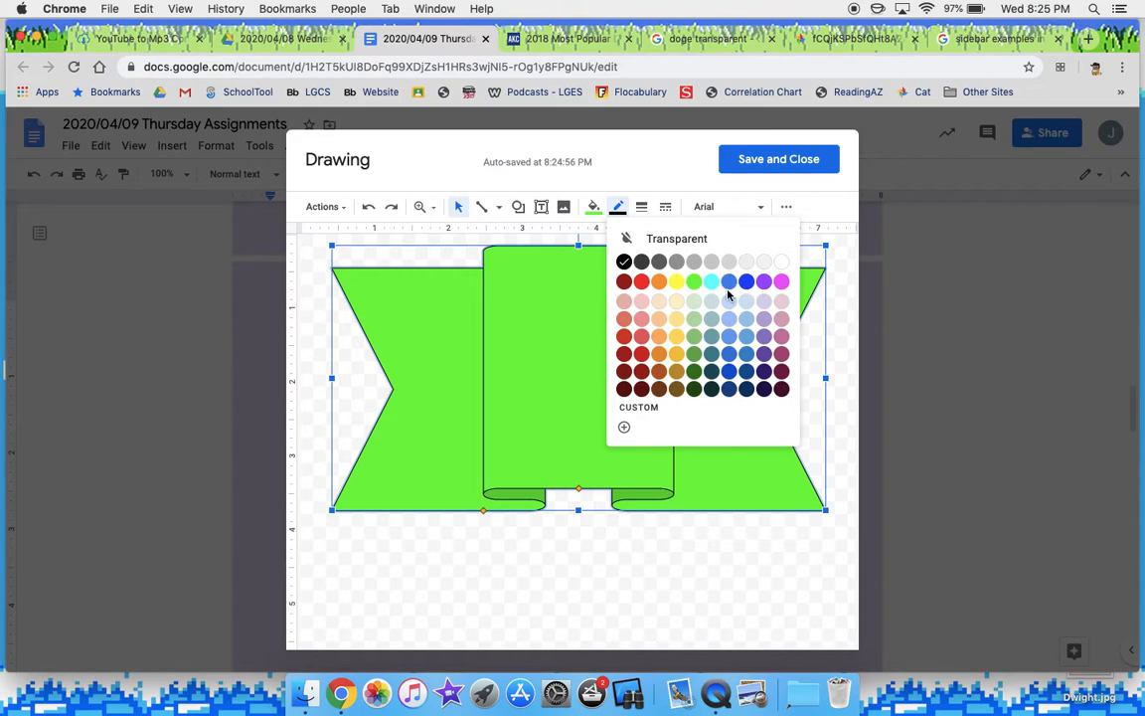
pyautogui.click(782, 284)
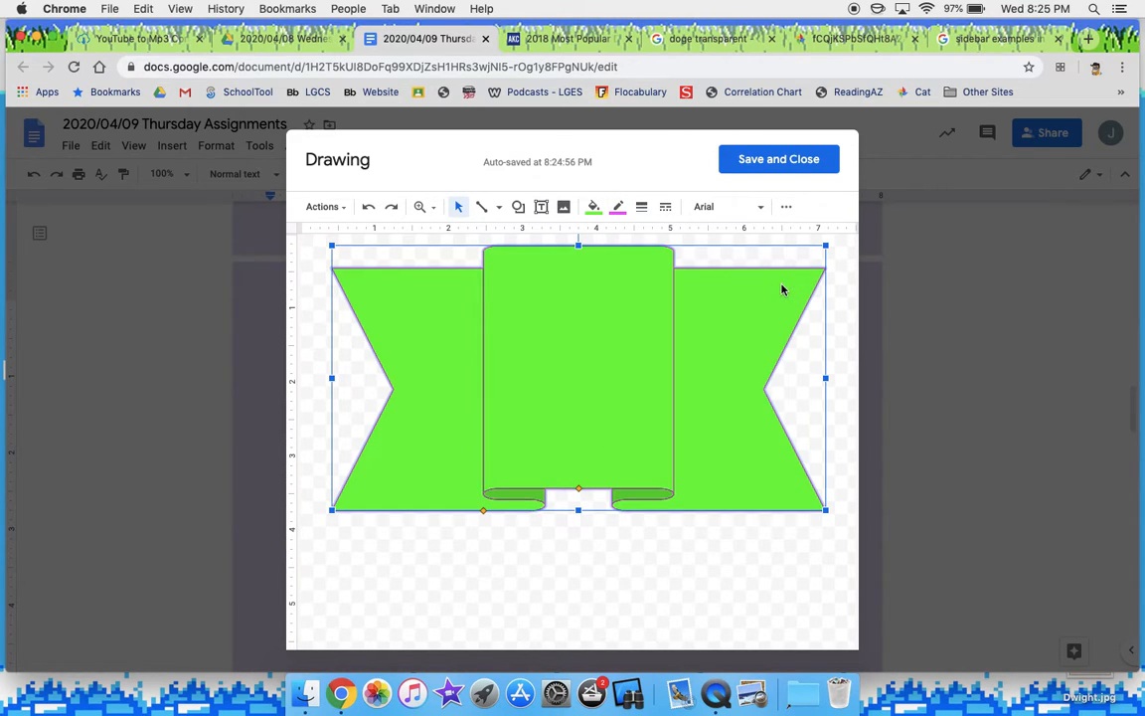
pyautogui.click(643, 206)
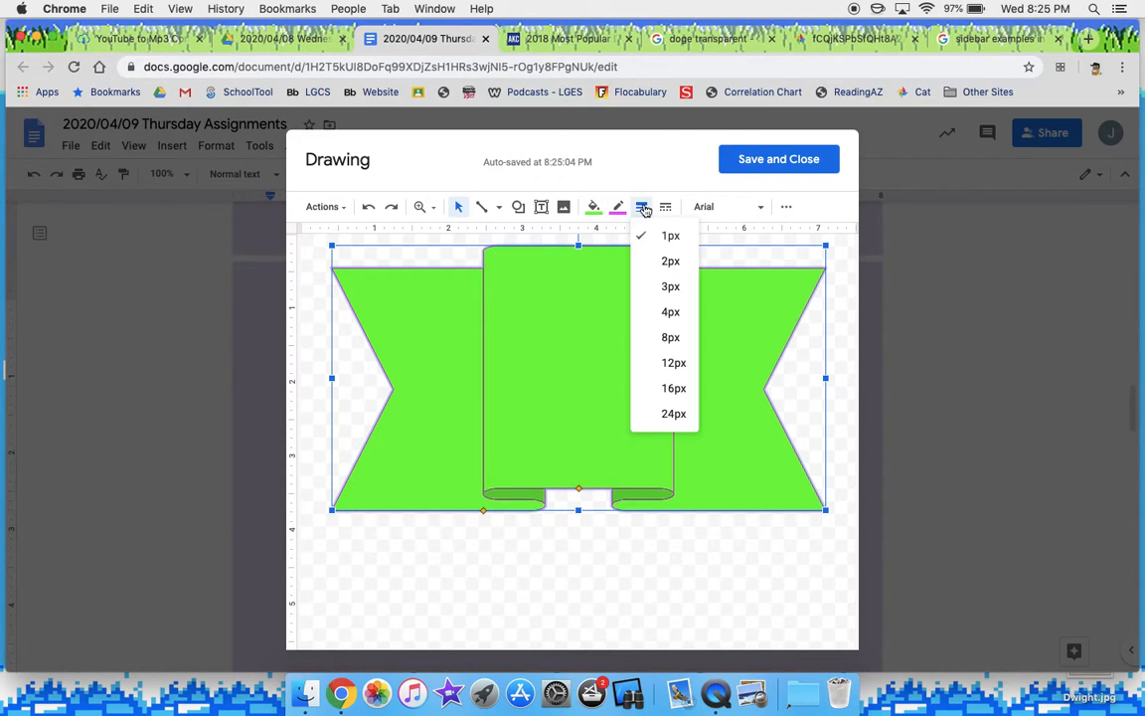
pyautogui.click(666, 320)
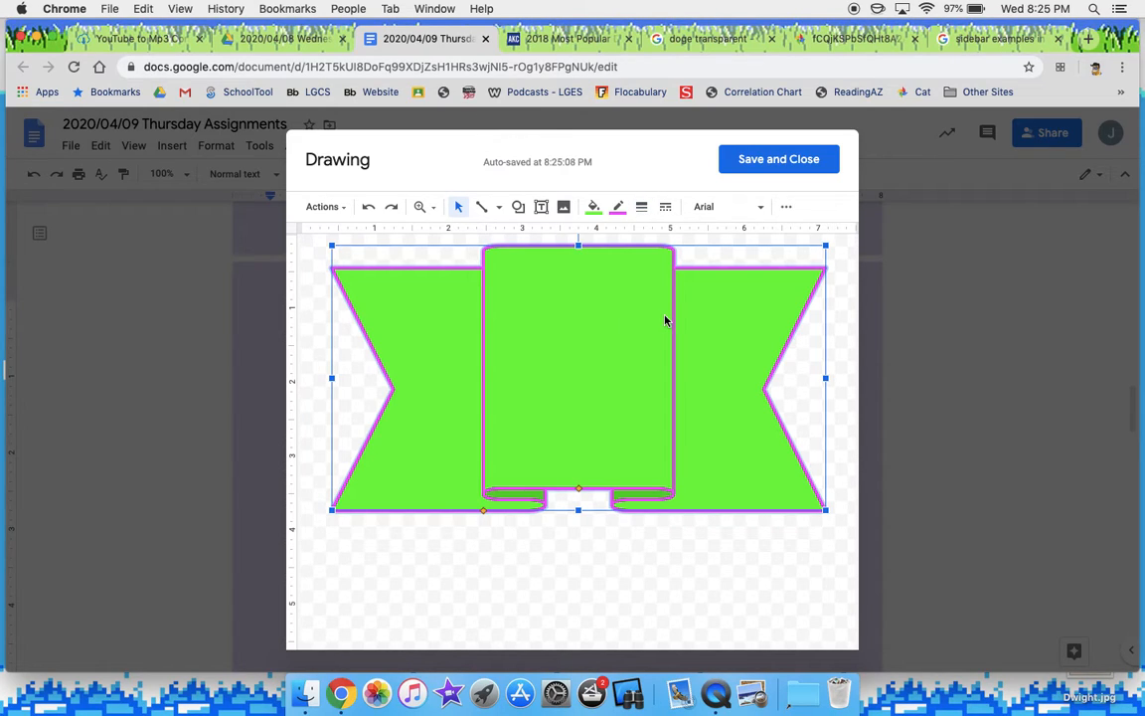
pyautogui.click(684, 565)
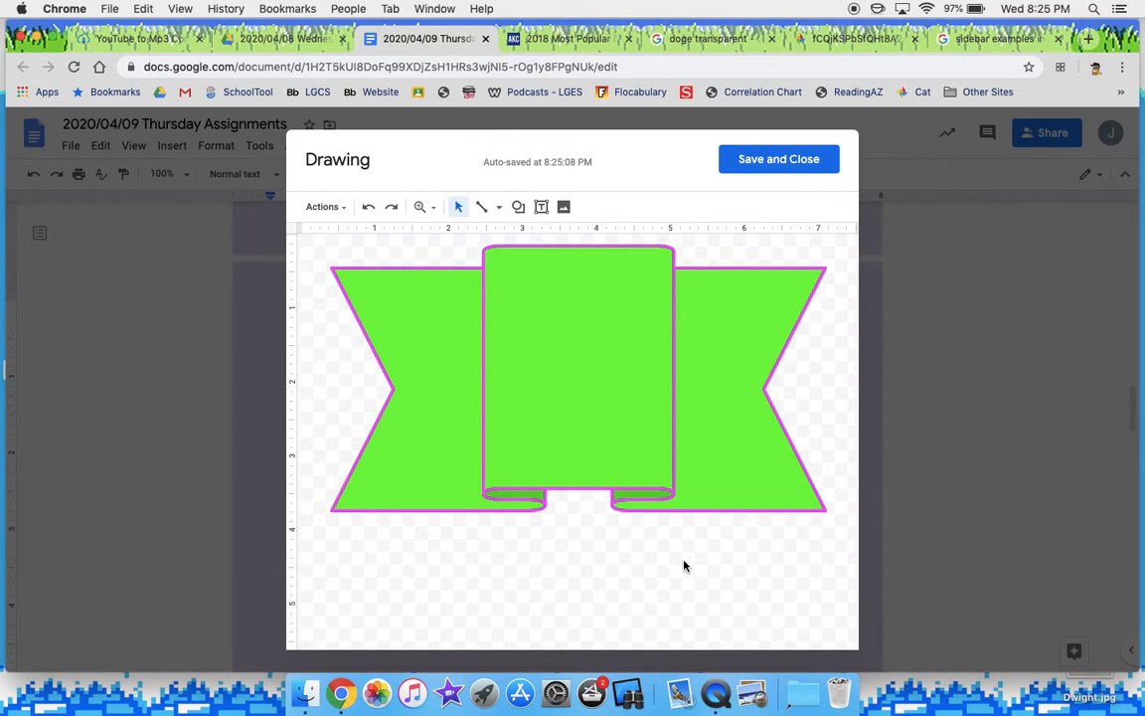
pyautogui.click(554, 381)
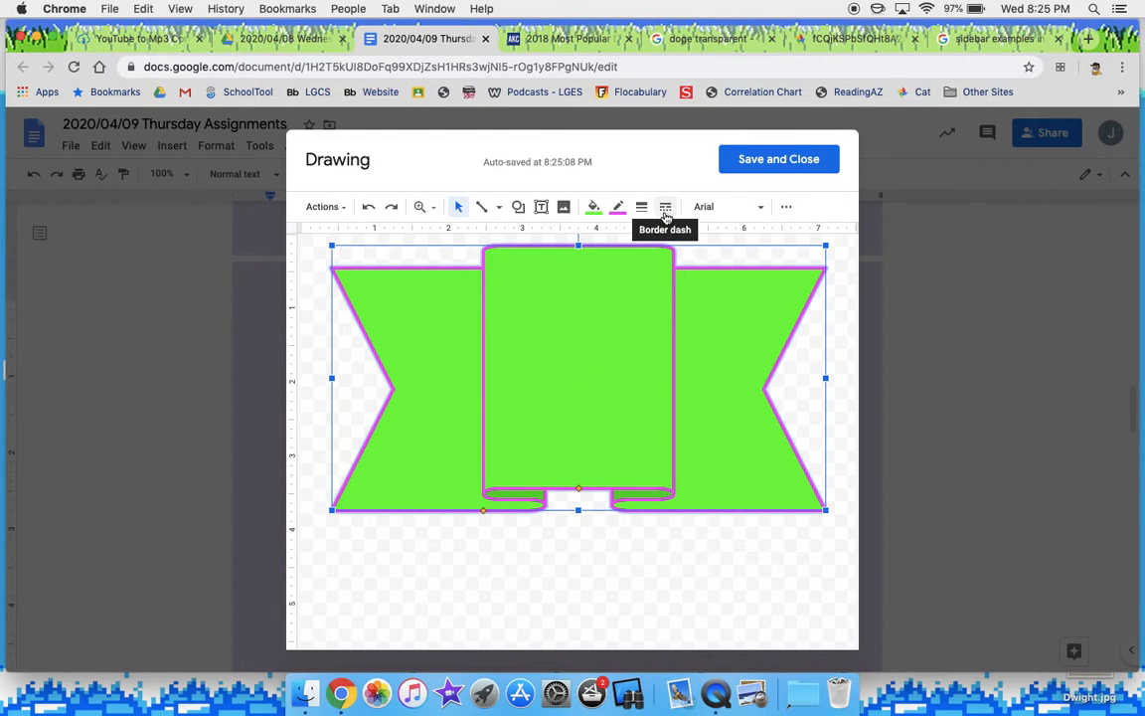
pyautogui.click(787, 209)
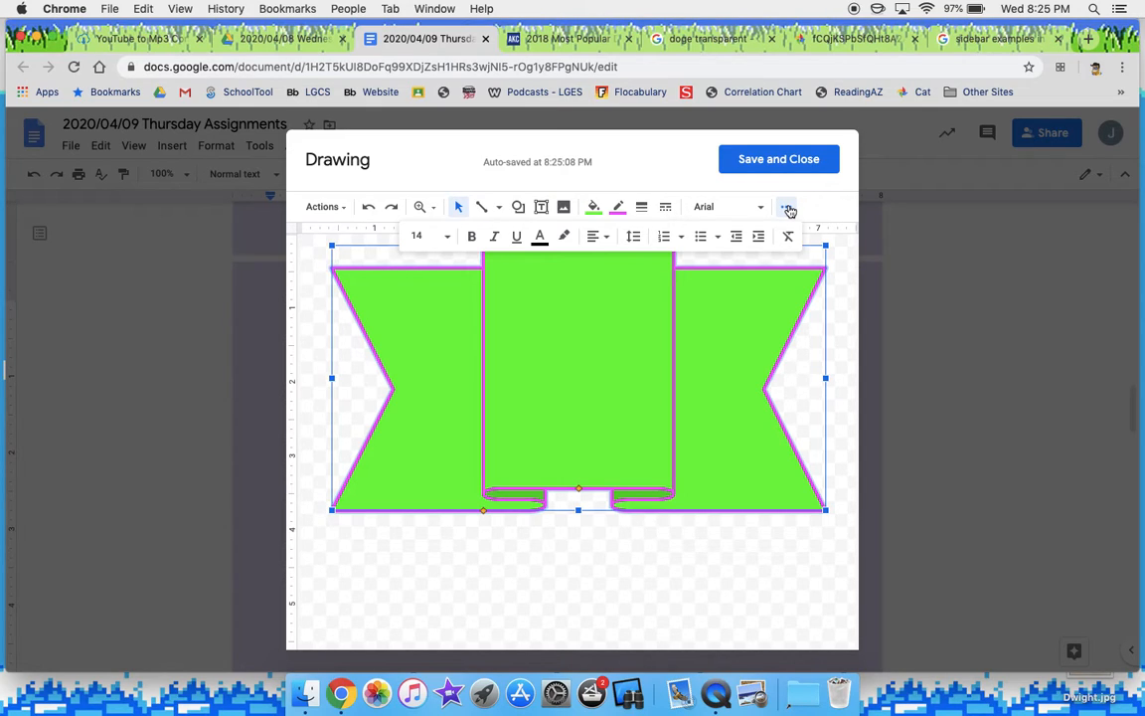
pyautogui.click(673, 606)
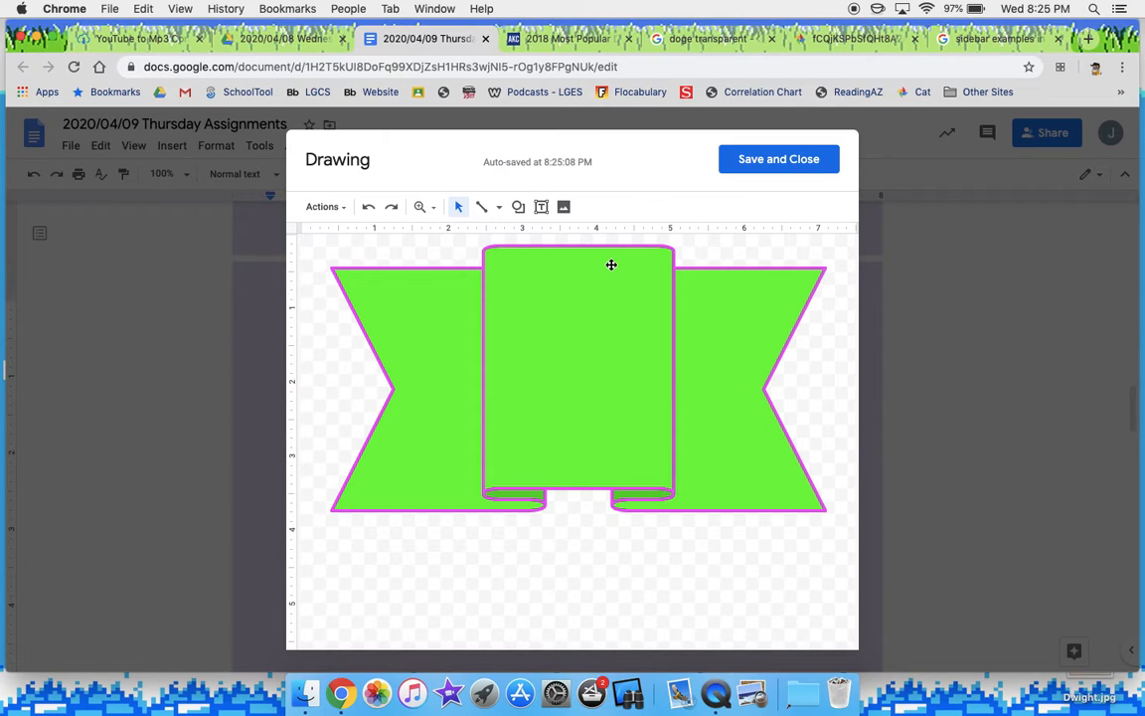
# Step: Search Google images for "dog" and insert the photo of the white puppy sitting in grass into the drawing
pyautogui.click(565, 208)
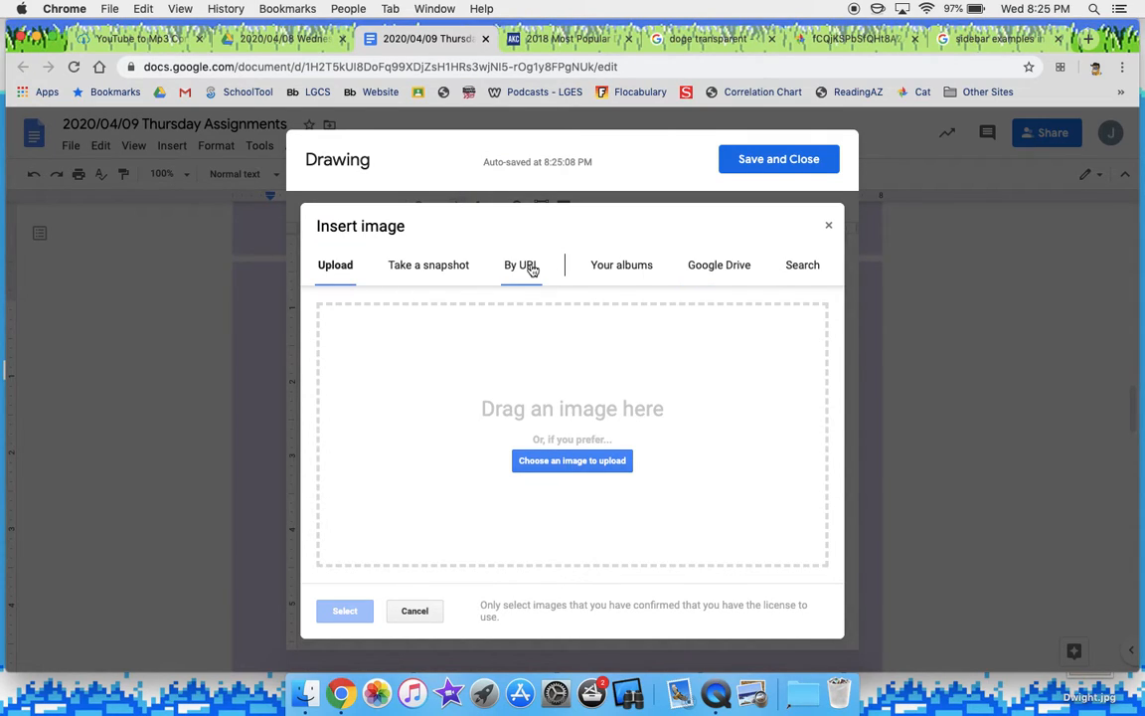
pyautogui.click(804, 267)
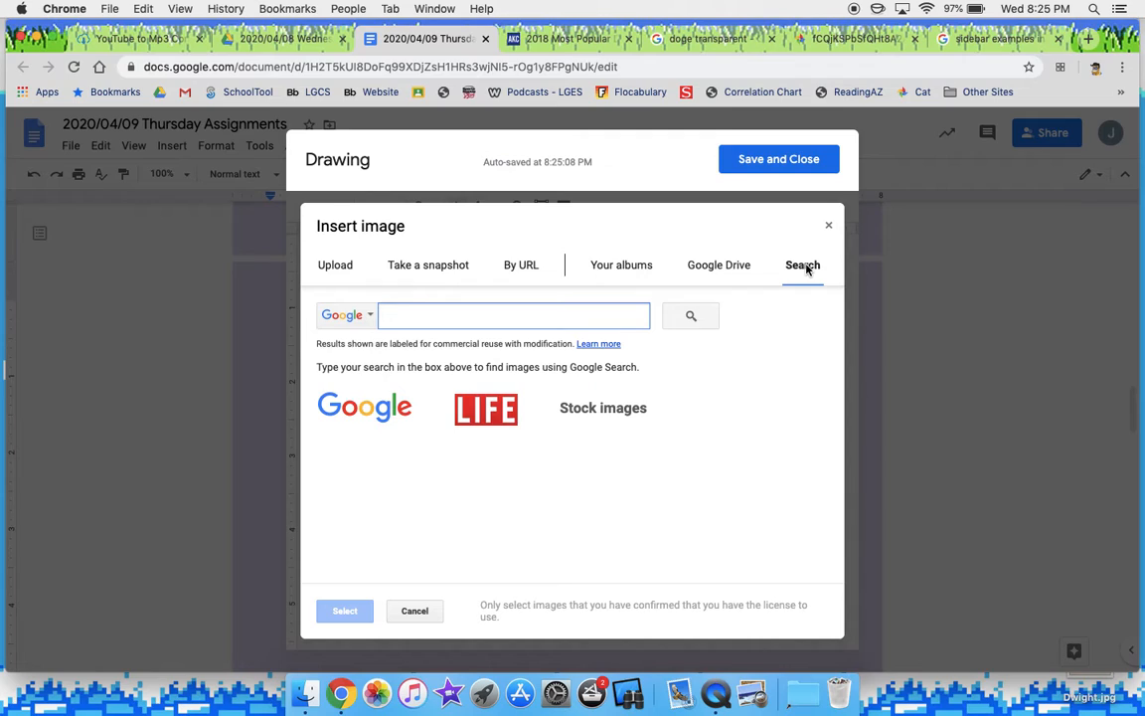
pyautogui.write('dog')
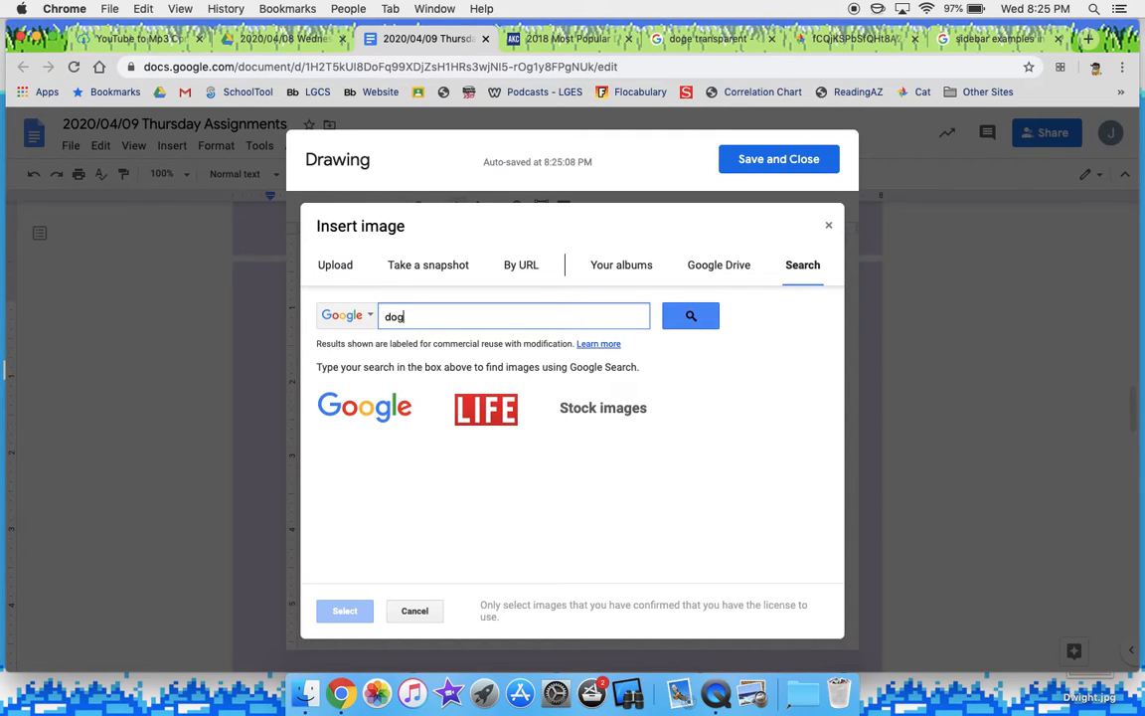
pyautogui.press('Return')
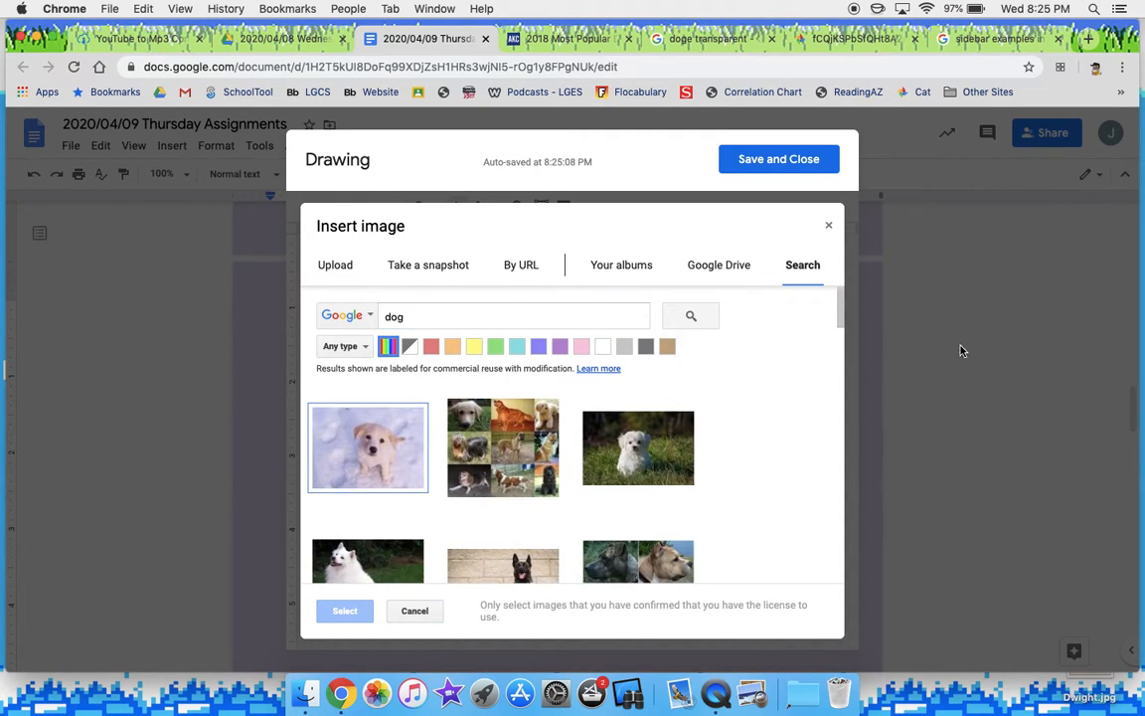
pyautogui.click(632, 478)
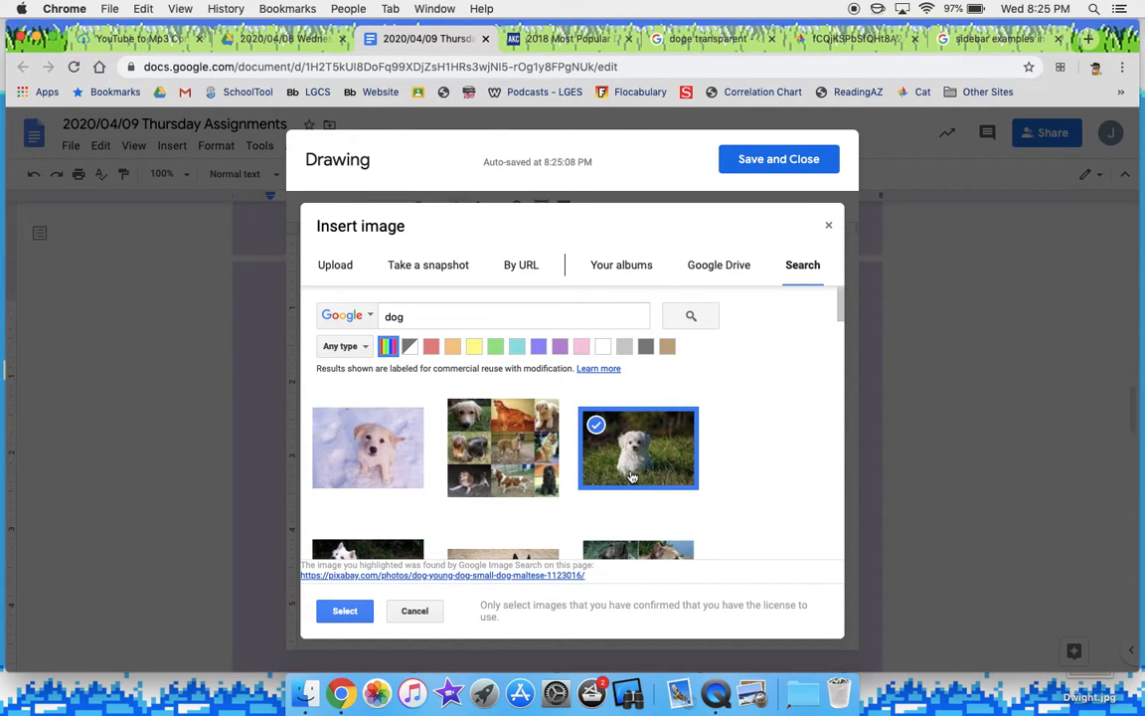
pyautogui.click(342, 613)
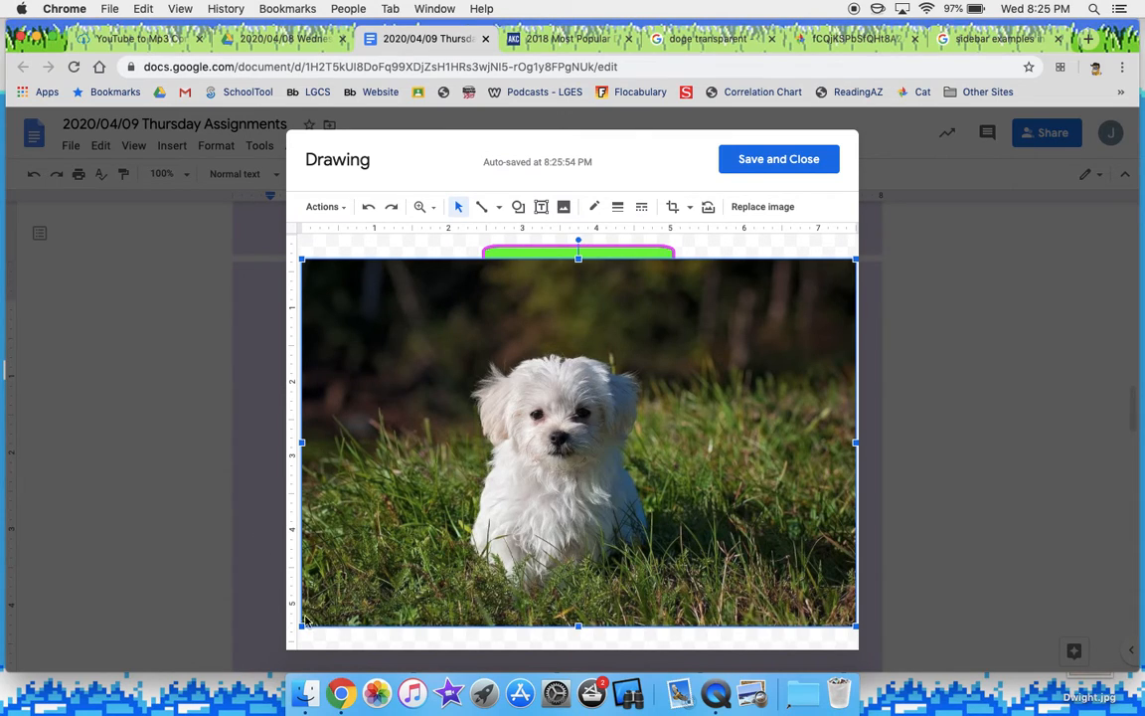
# Step: Shrink the puppy photo to about 4.7 inches wide and position it with the puppy over the banner's central panel
pyautogui.moveTo(300, 627); pyautogui.dragTo(487, 503)
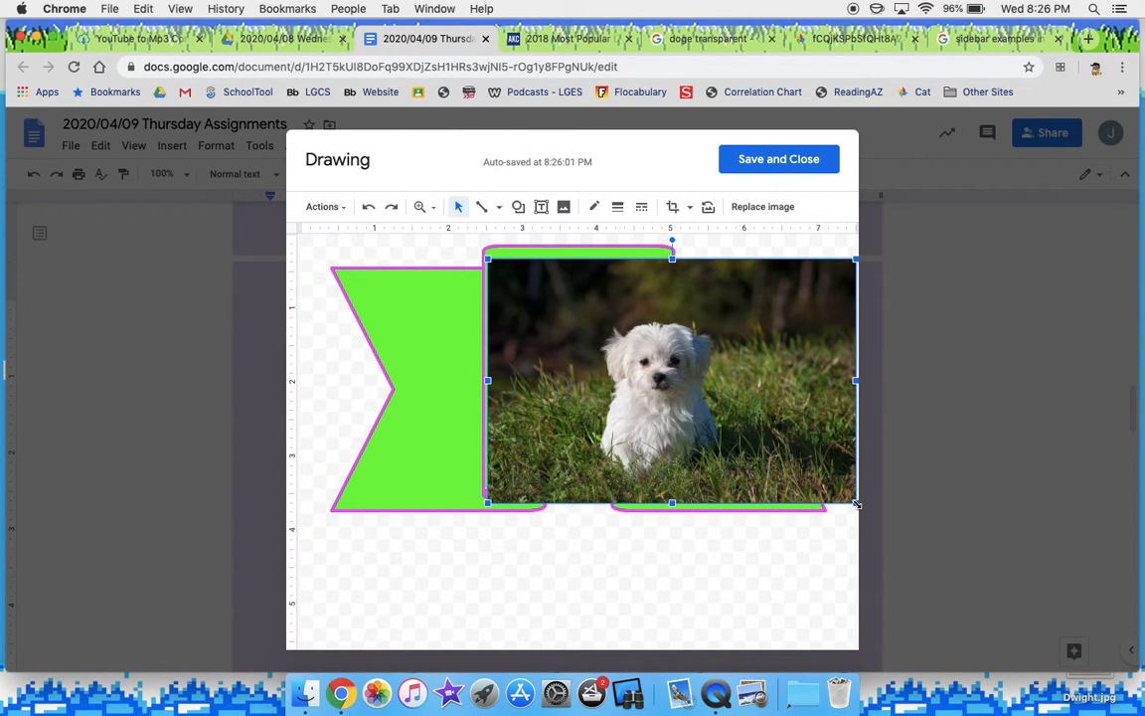
pyautogui.moveTo(856, 504); pyautogui.dragTo(768, 490)
pyautogui.moveTo(729, 393); pyautogui.dragTo(656, 389)
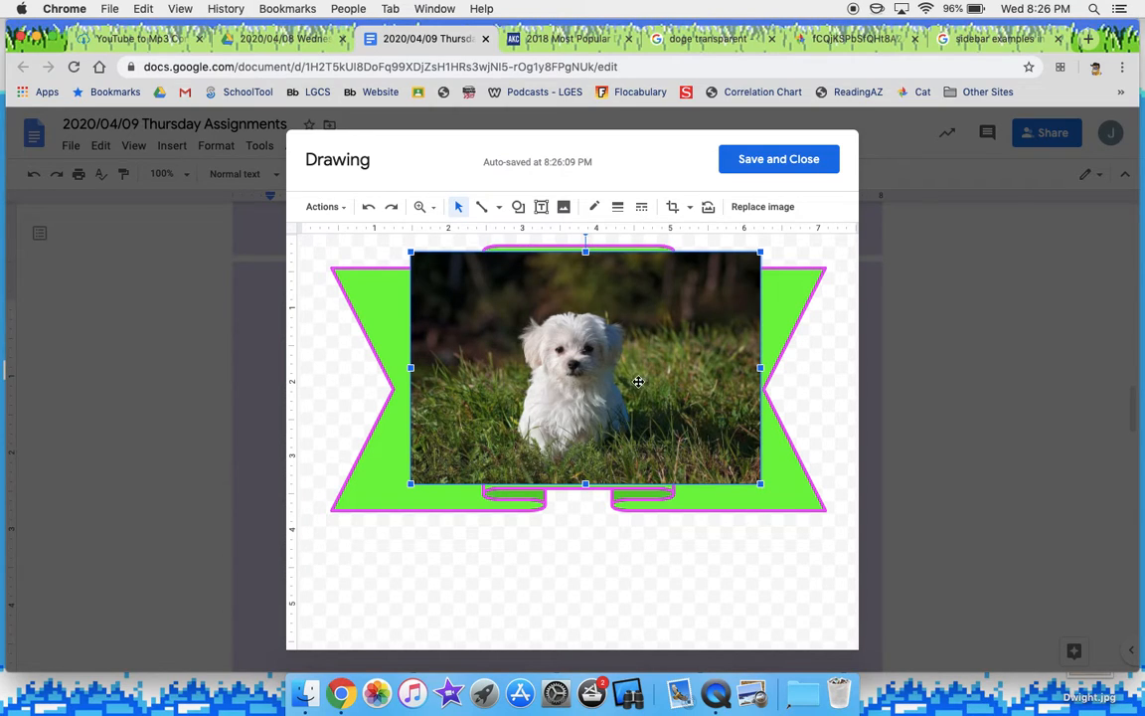
pyautogui.moveTo(636, 381); pyautogui.dragTo(648, 379)
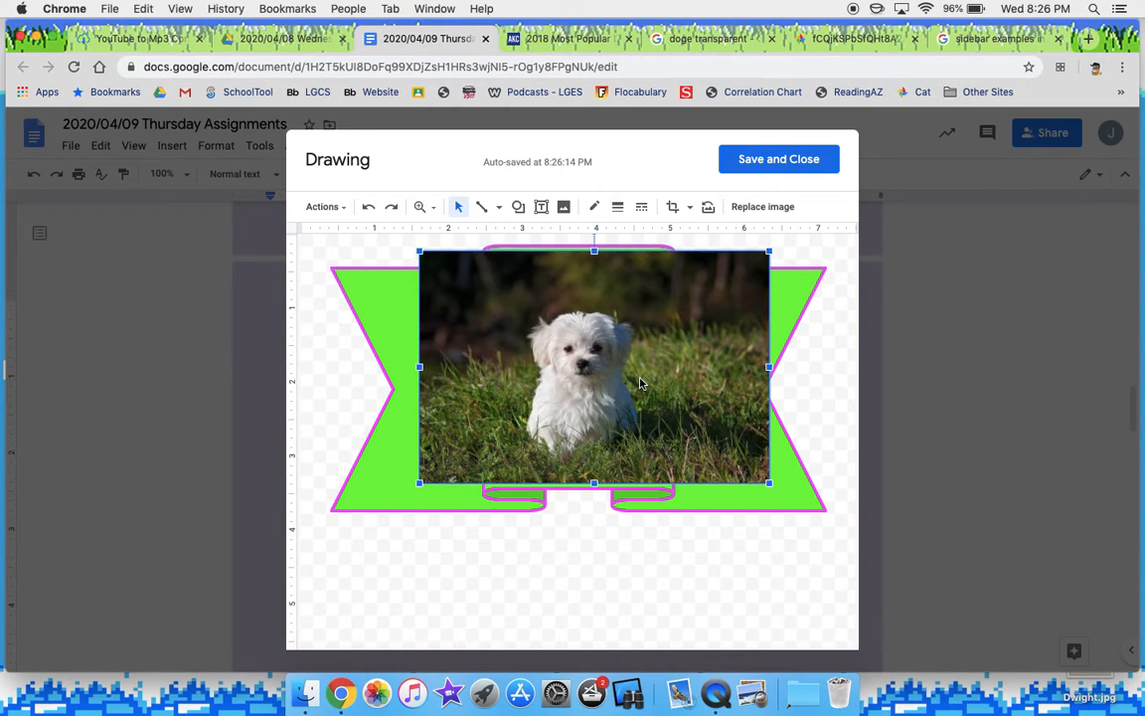
# Step: Crop both sides of the puppy photo so that it fits inside the banner's central panel
pyautogui.rightClick(581, 373)
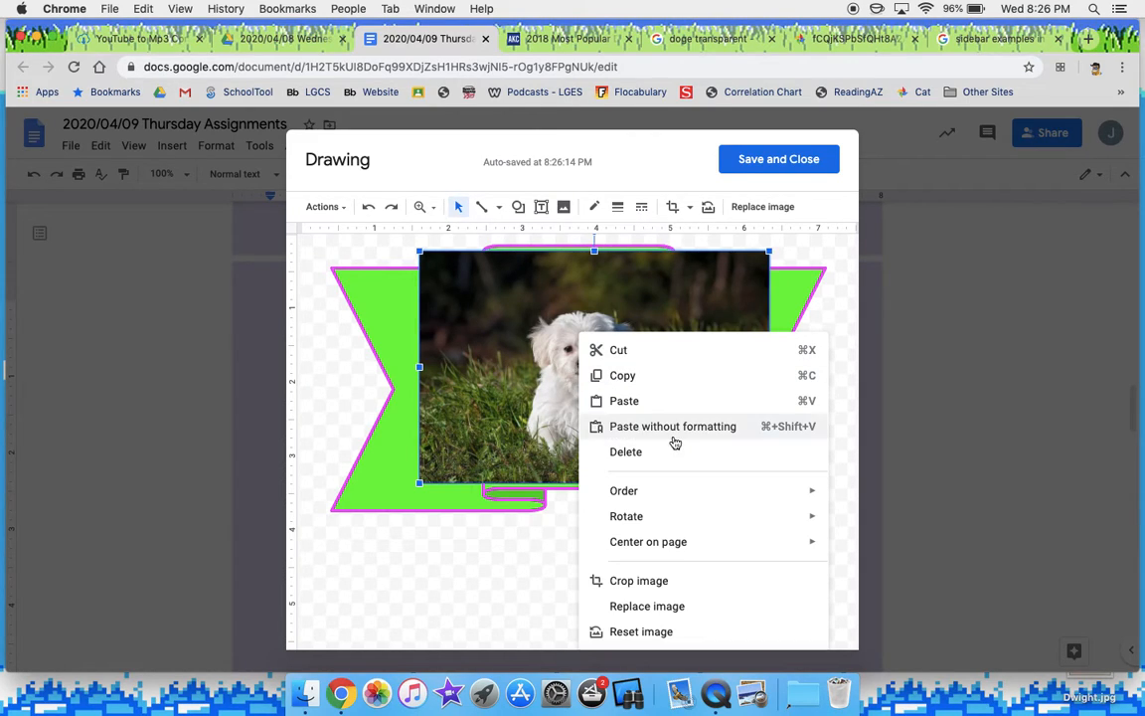
pyautogui.click(688, 587)
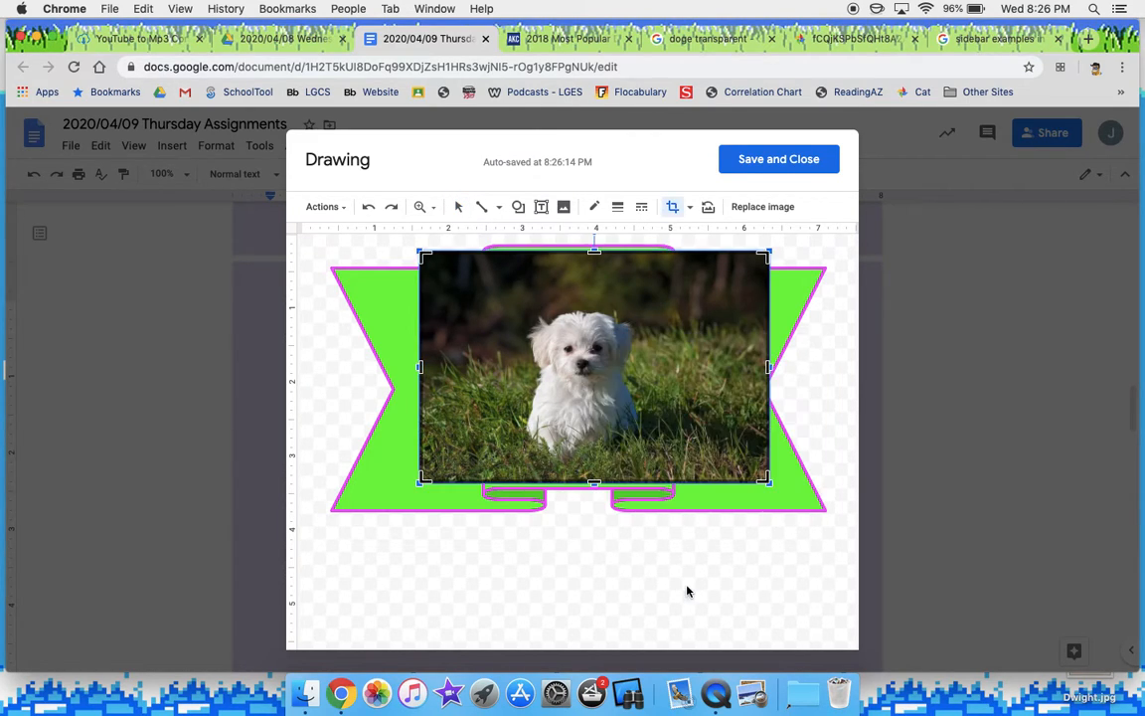
pyautogui.moveTo(423, 254); pyautogui.dragTo(492, 253)
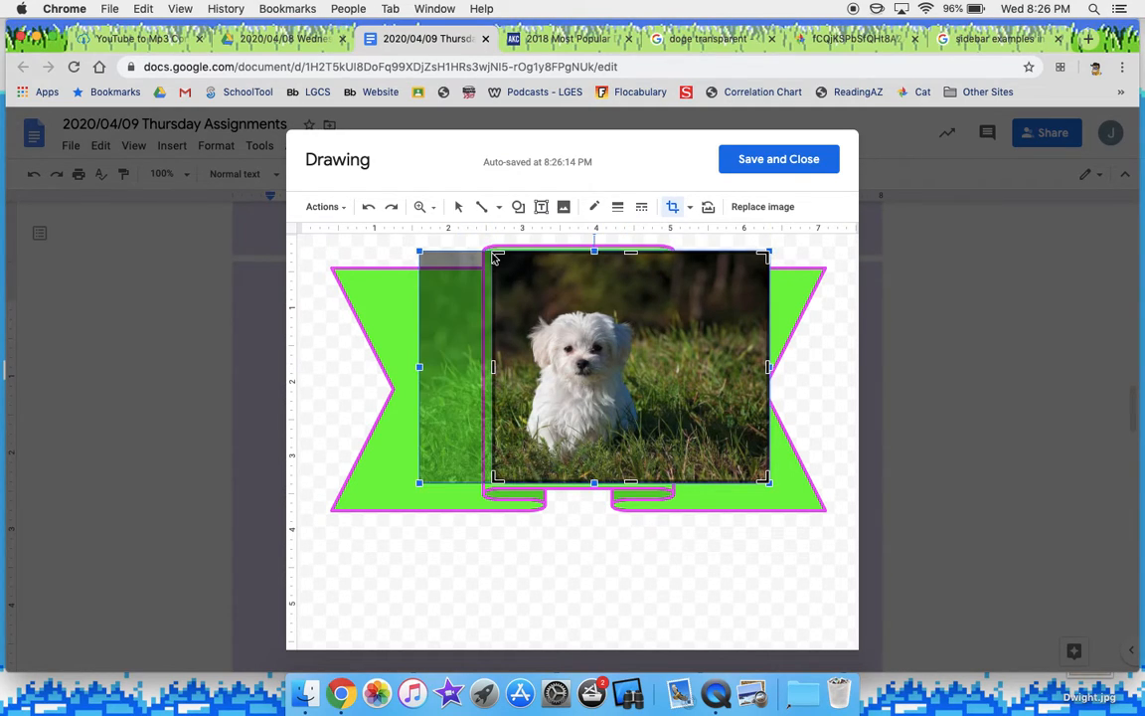
pyautogui.moveTo(769, 367); pyautogui.dragTo(667, 363)
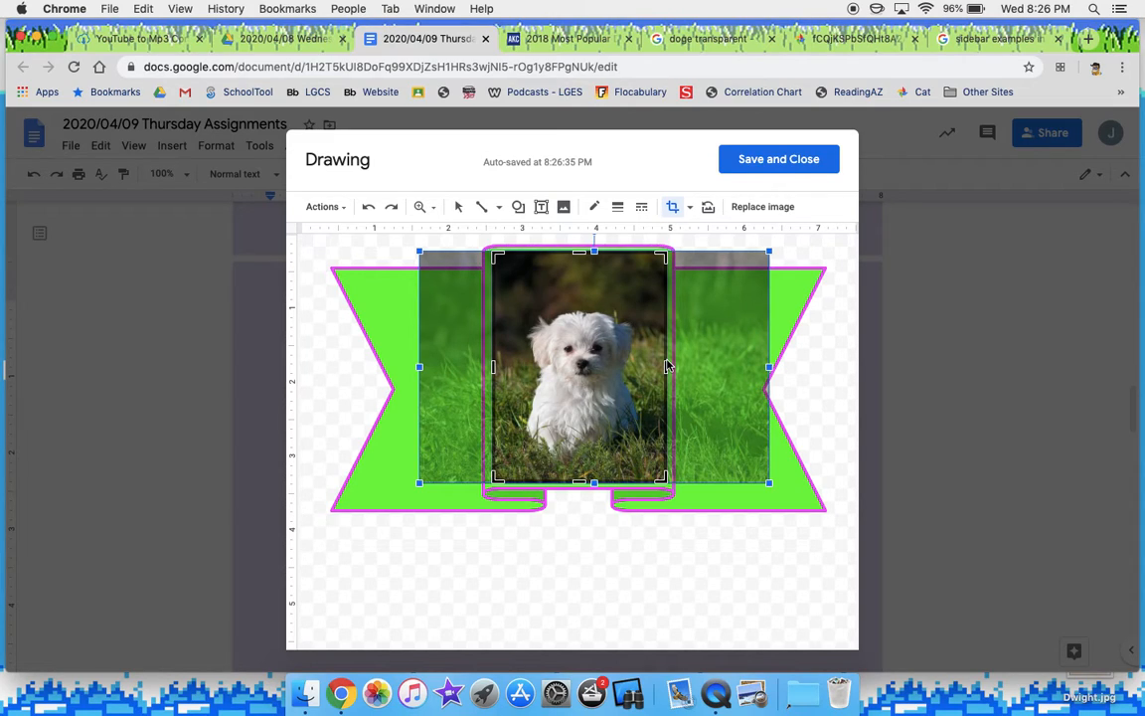
pyautogui.press('Return')
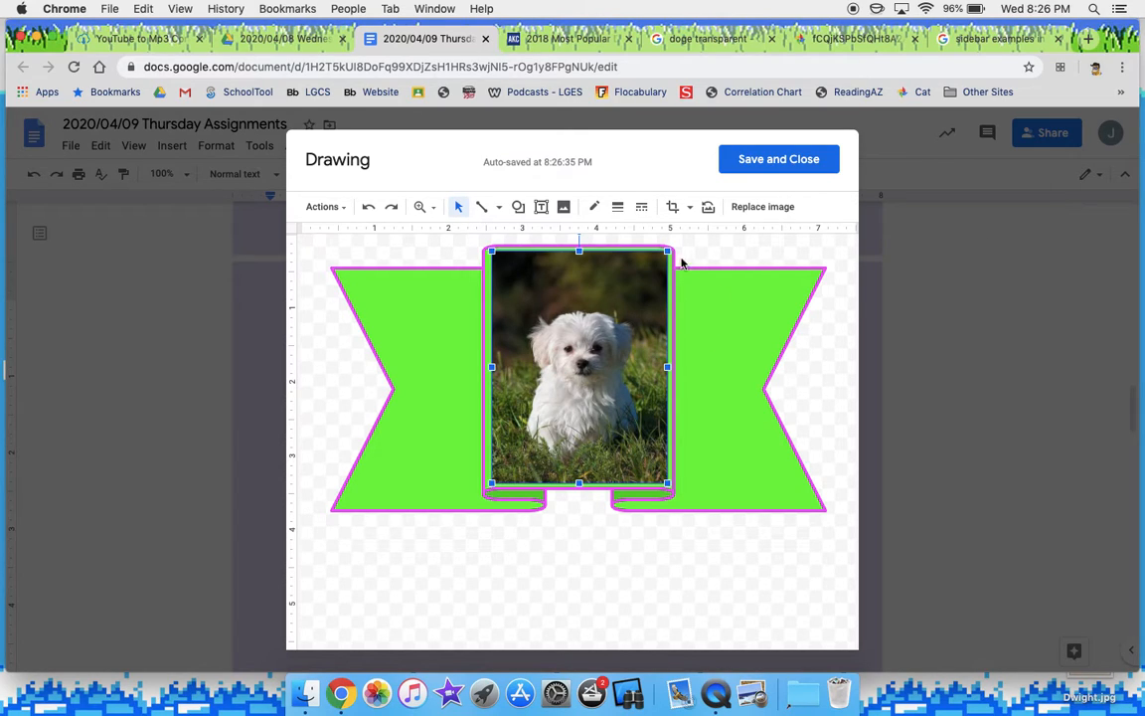
# Step: Give the puppy photo an orange border with a 3px weight
pyautogui.click(712, 243)
pyautogui.click(590, 325)
pyautogui.click(618, 206)
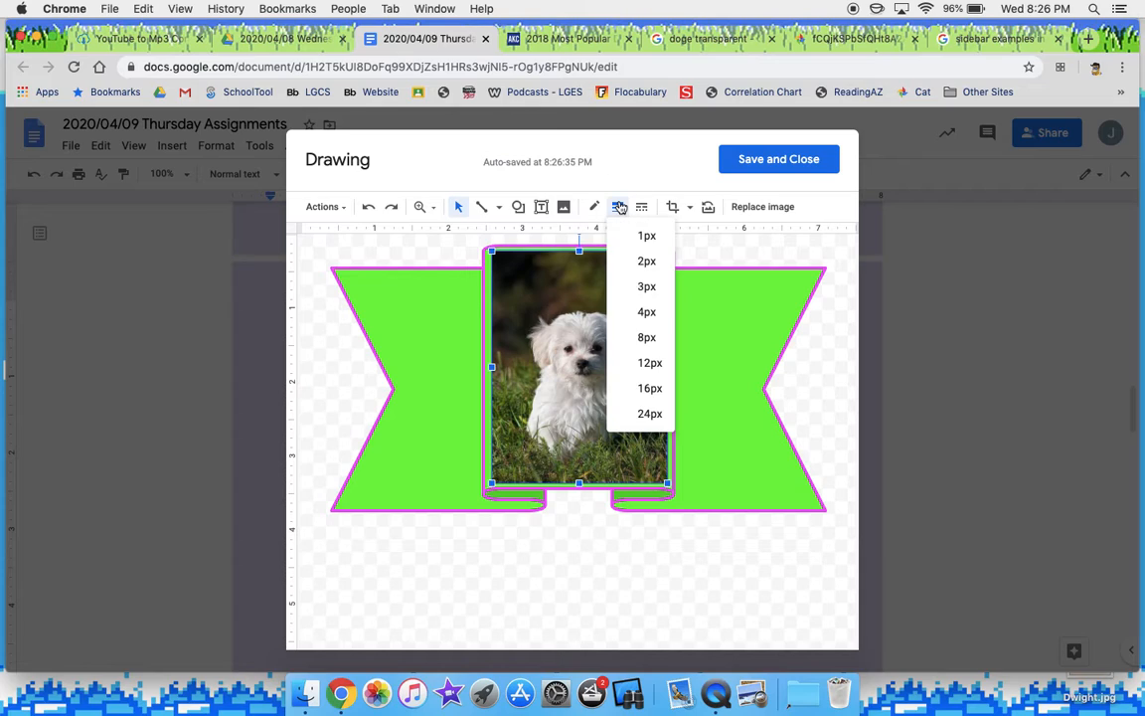
pyautogui.click(594, 207)
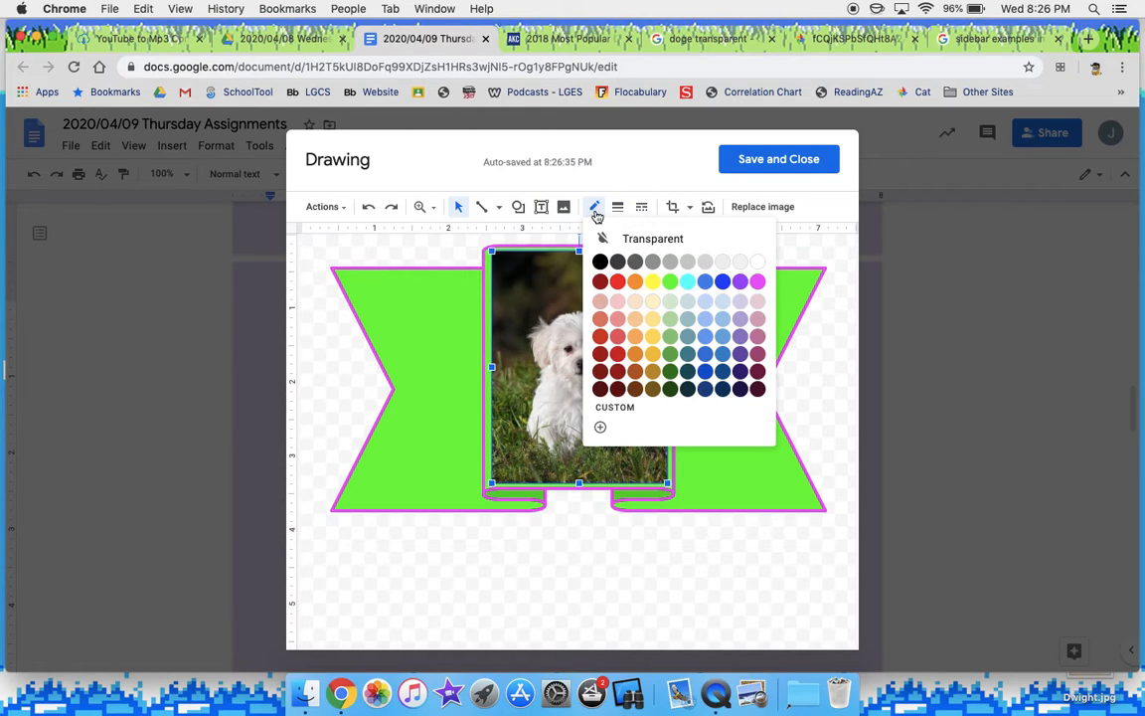
pyautogui.click(637, 283)
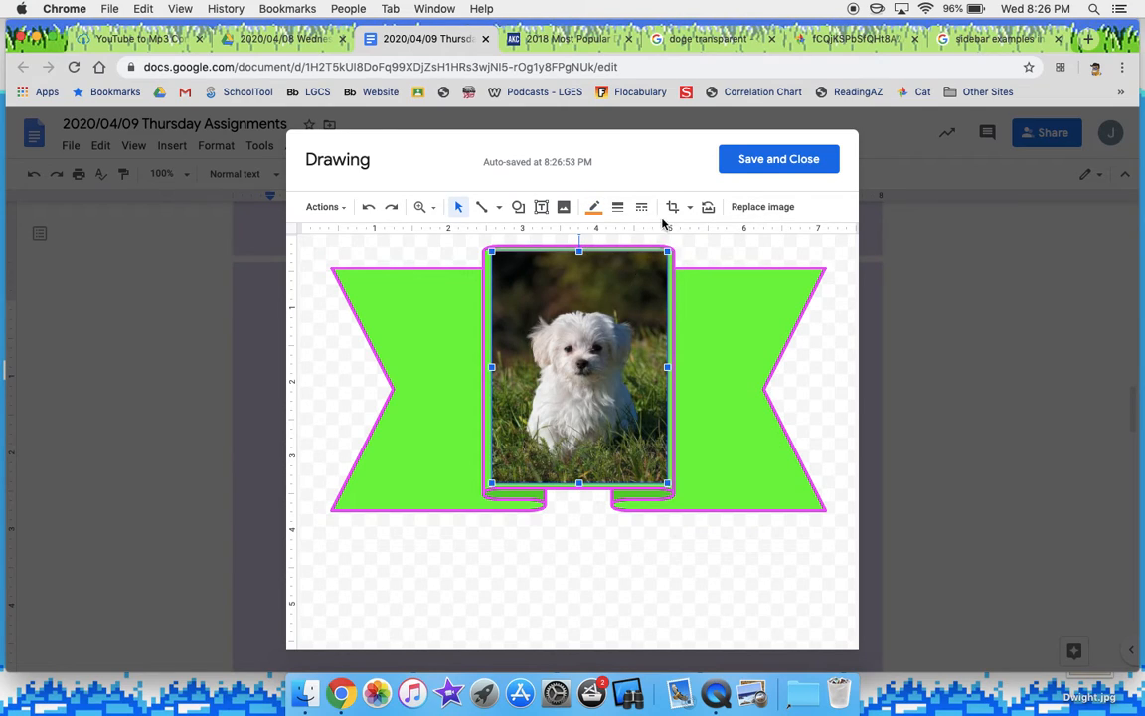
pyautogui.click(617, 207)
pyautogui.click(650, 336)
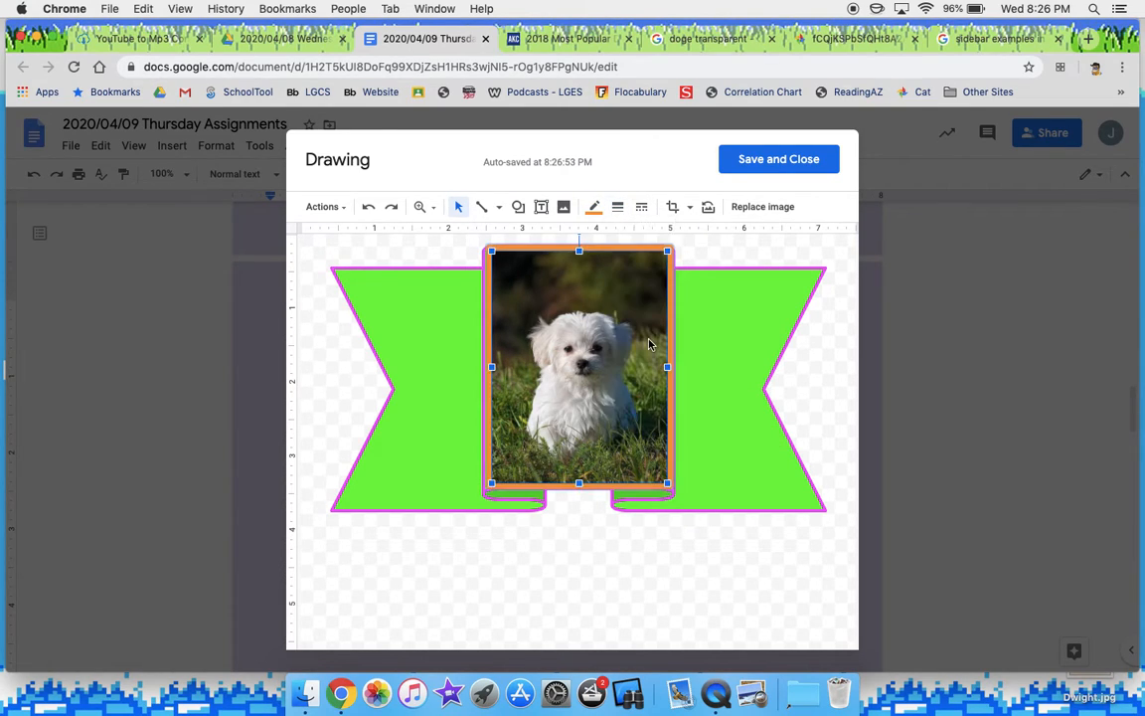
pyautogui.click(618, 209)
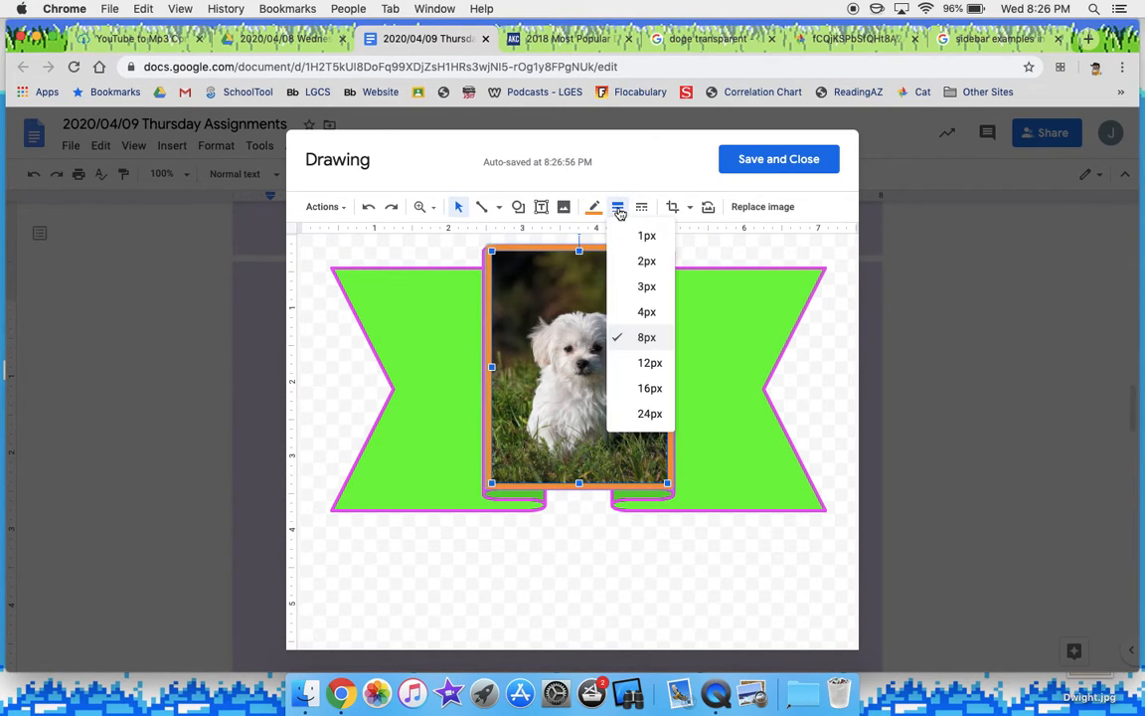
pyautogui.click(646, 287)
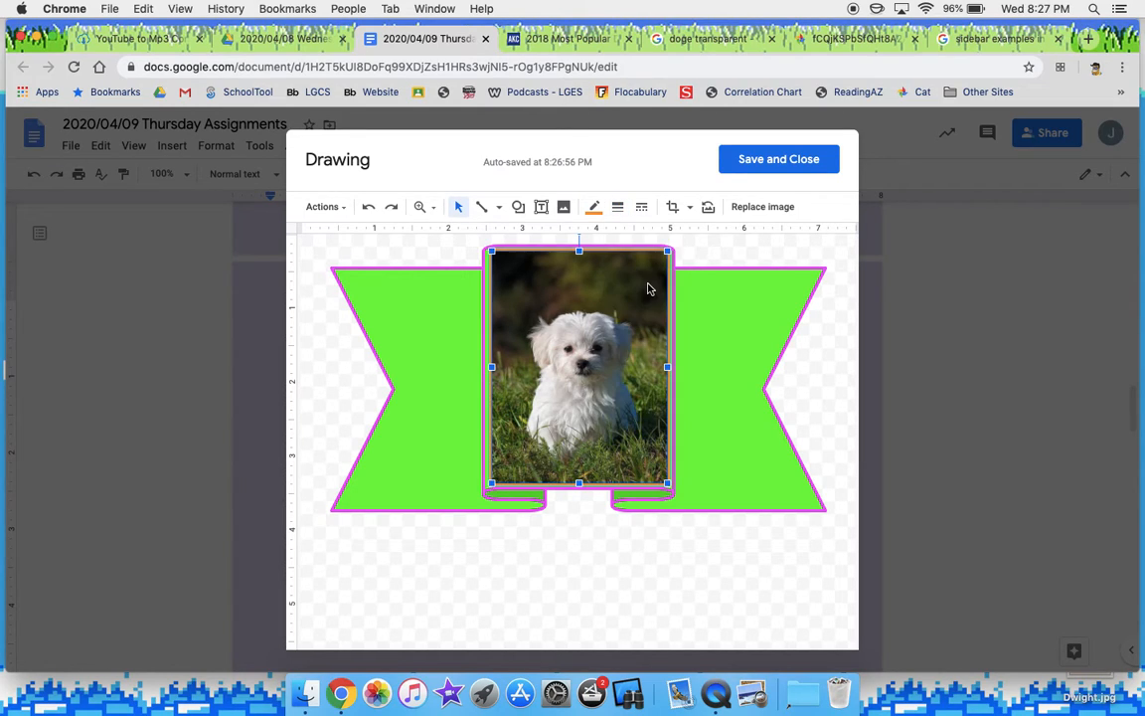
pyautogui.click(698, 251)
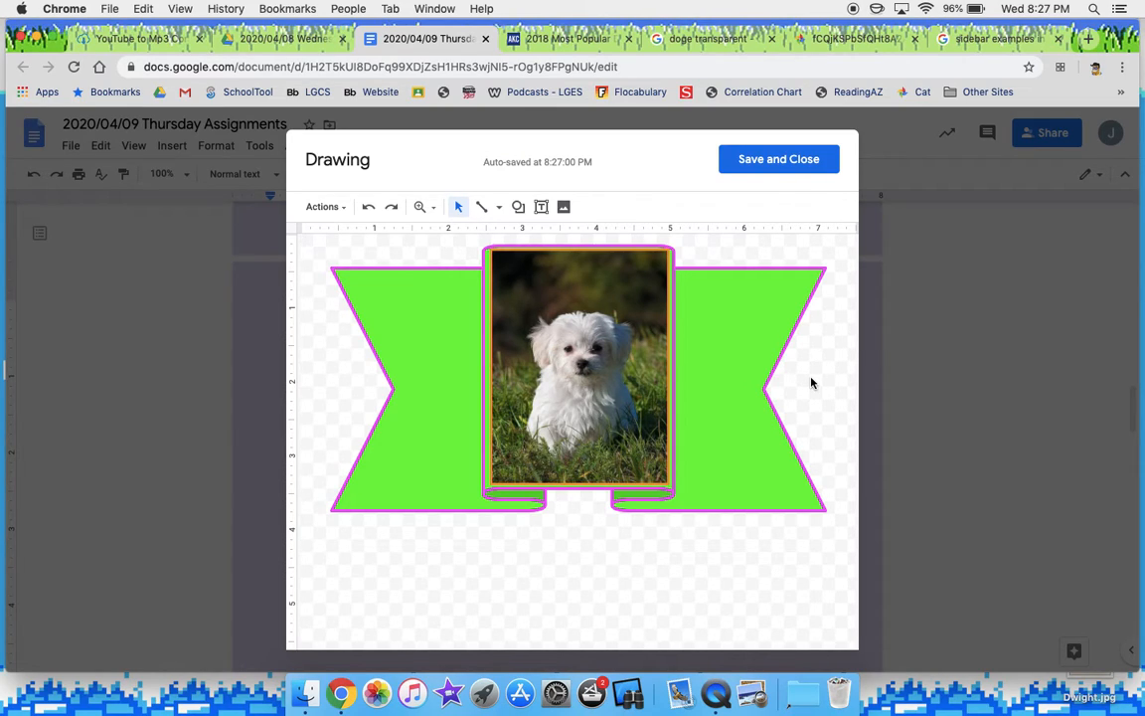
# Step: Add a text box about 1.4 inches wide on the upper part of the banner's left wing, formatted as centred purple Emilys Candy text
pyautogui.click(541, 208)
pyautogui.moveTo(371, 283); pyautogui.dragTo(473, 332)
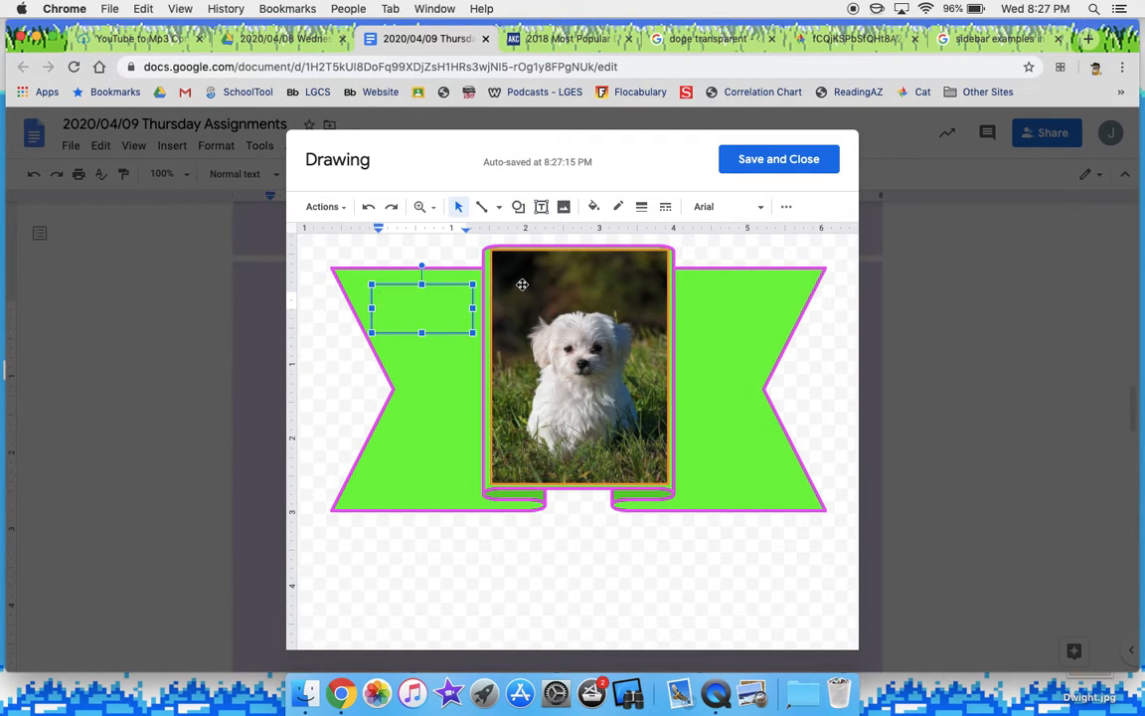
pyautogui.click(793, 216)
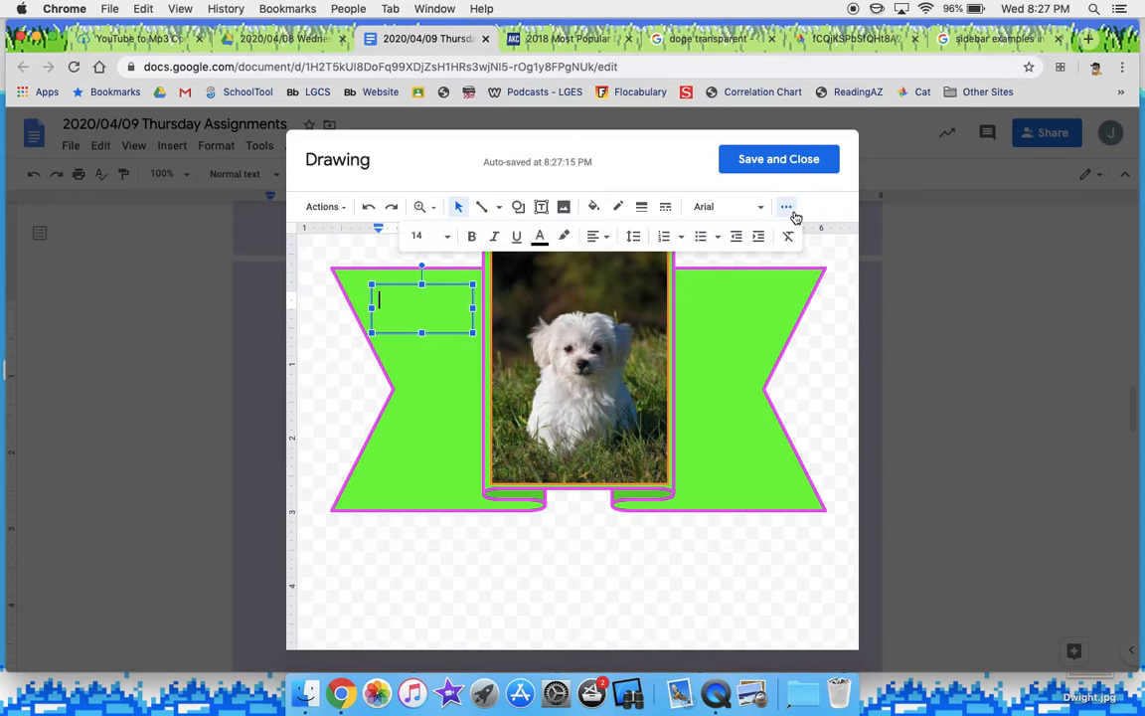
pyautogui.click(597, 236)
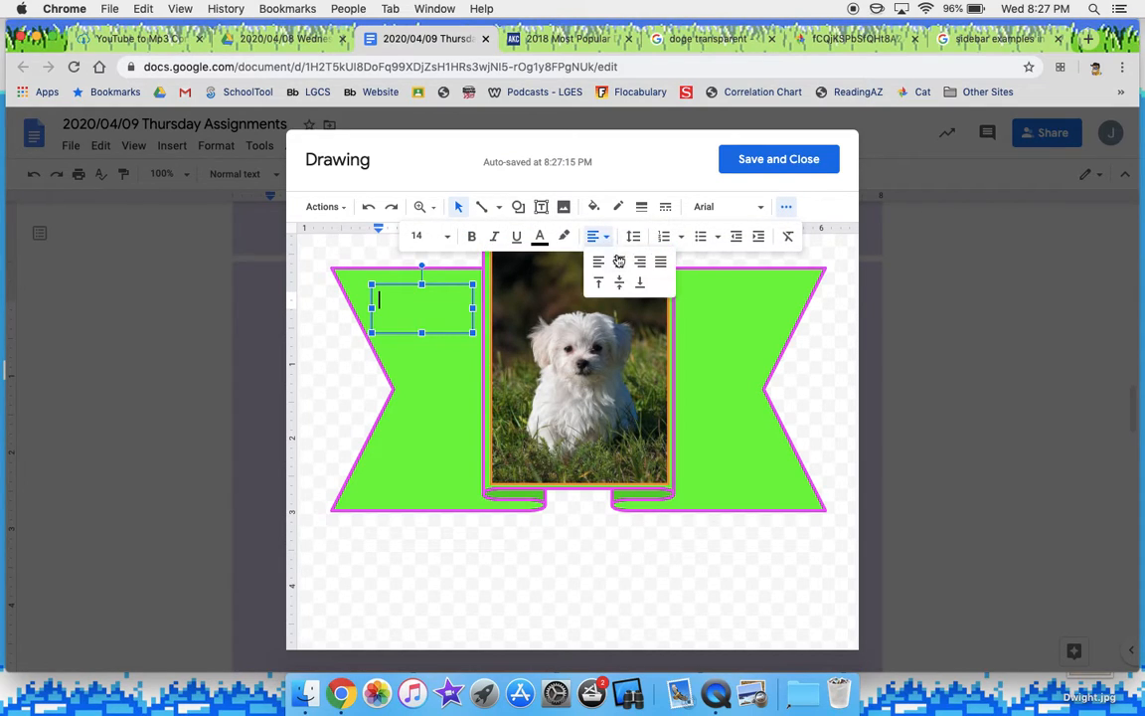
pyautogui.click(620, 263)
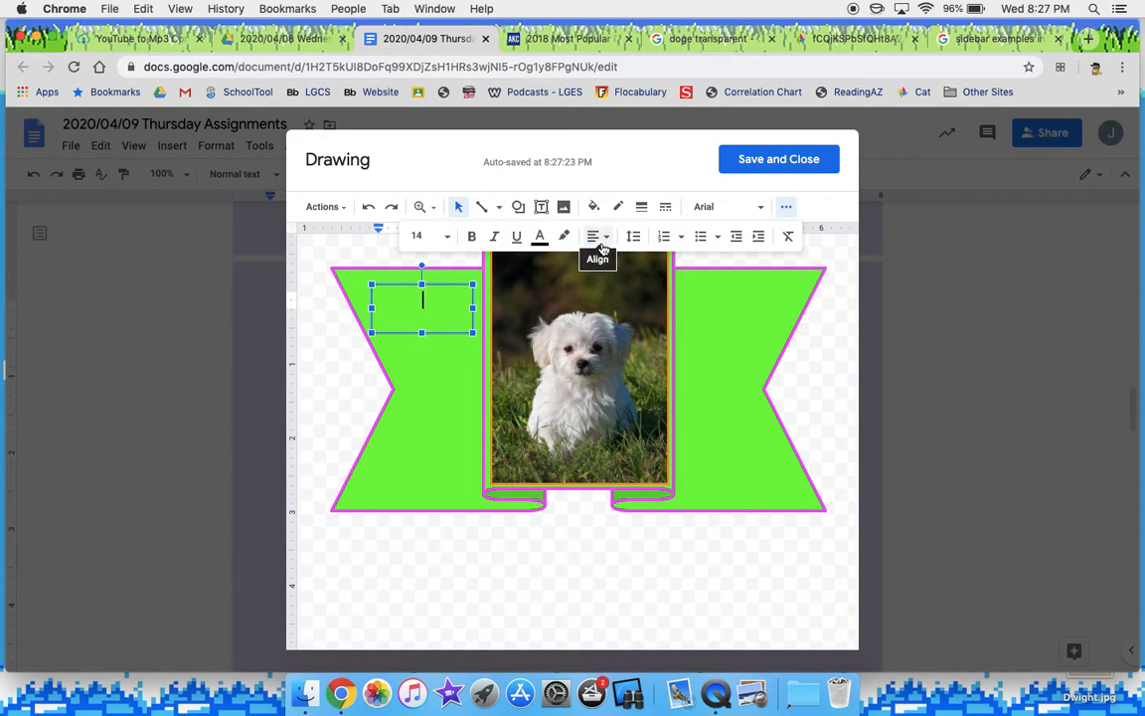
pyautogui.click(540, 239)
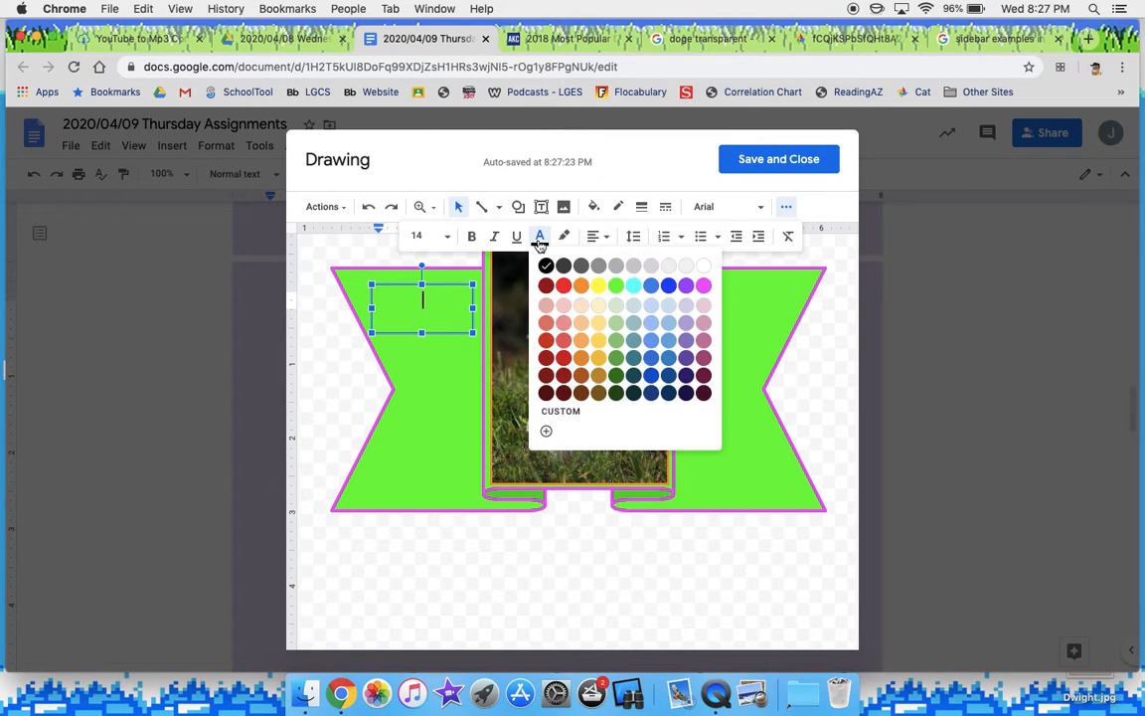
pyautogui.click(686, 286)
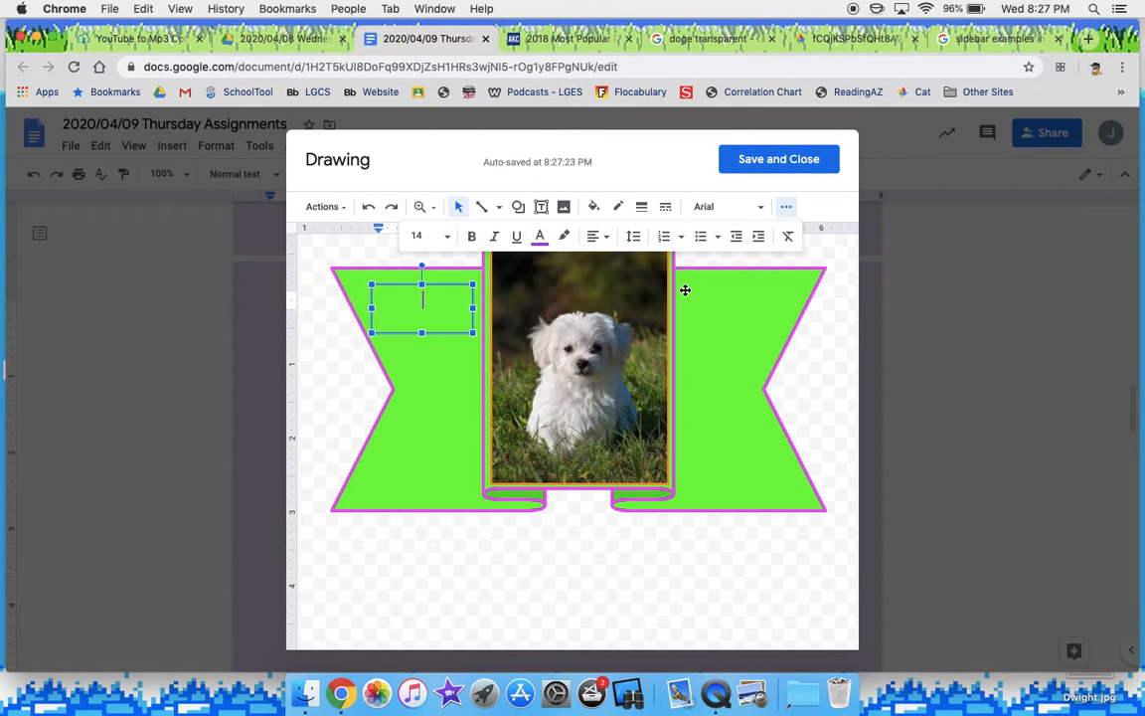
pyautogui.click(750, 209)
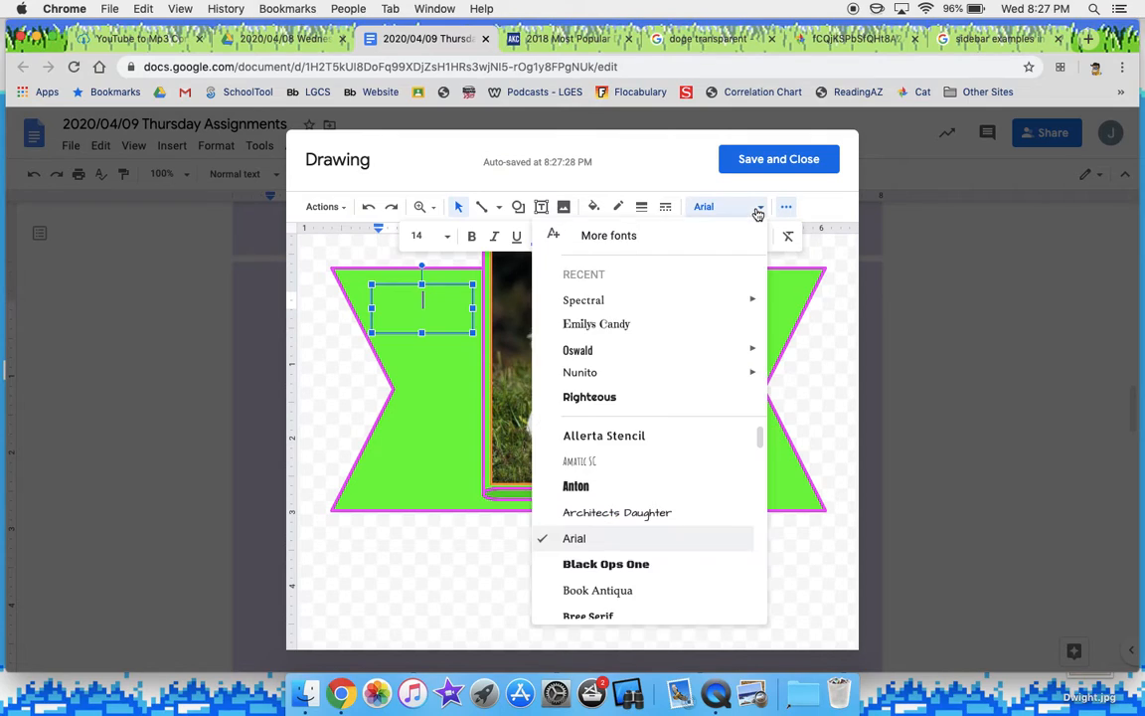
pyautogui.click(659, 324)
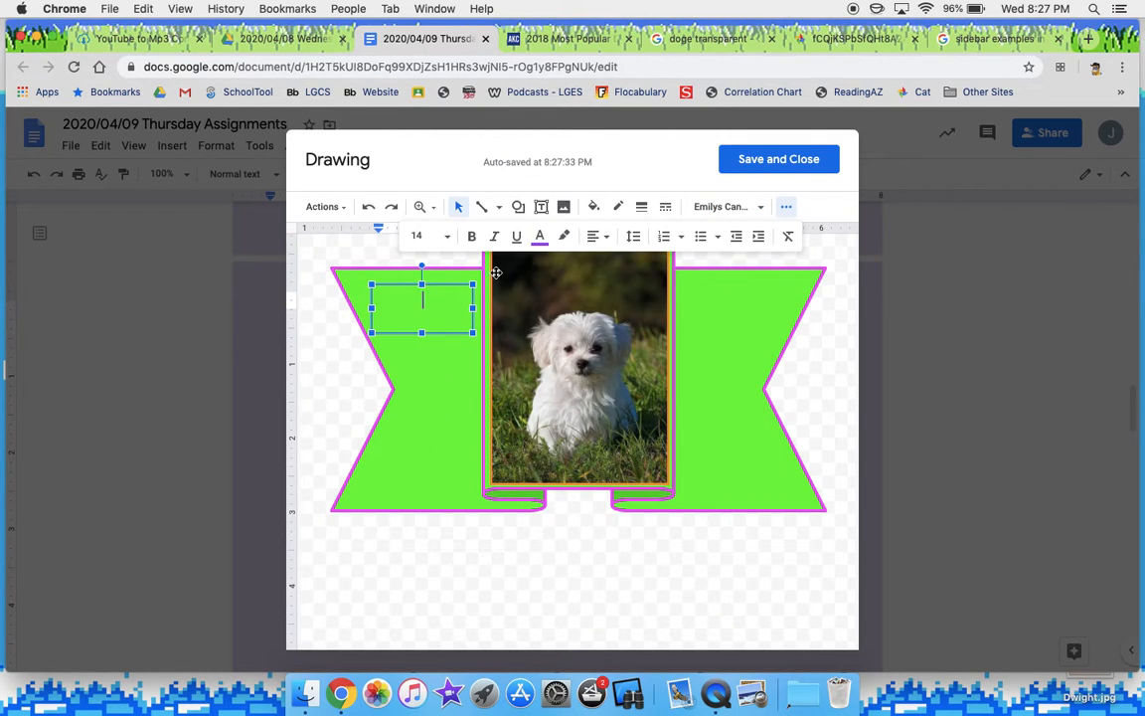
# Step: Enter "DOG" in the text box on the left wing and set its font size to 24
pyautogui.write('DOG')
pyautogui.moveTo(440, 302); pyautogui.dragTo(379, 301)
pyautogui.click(448, 237)
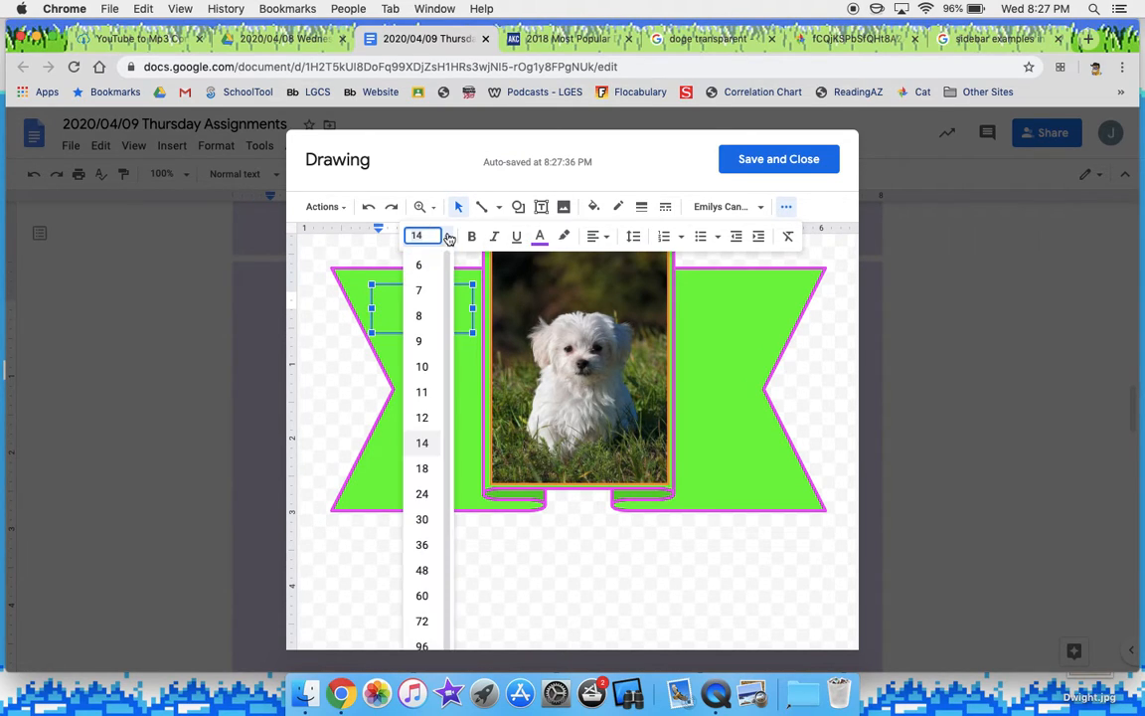
pyautogui.click(422, 543)
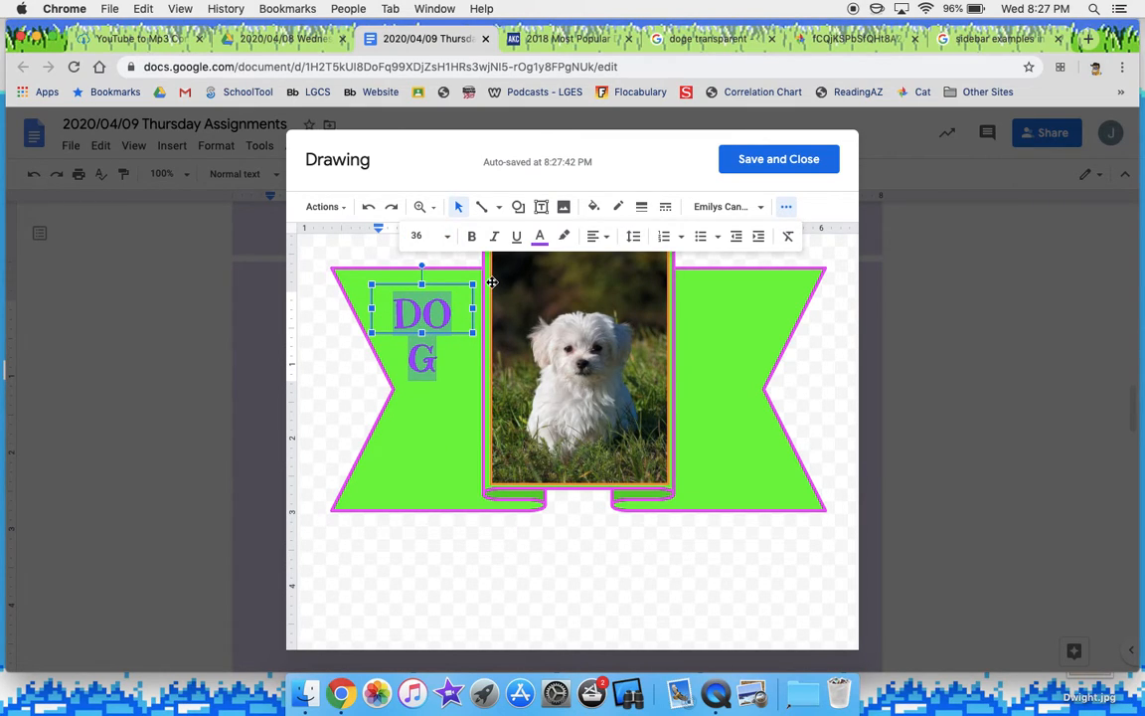
pyautogui.click(447, 237)
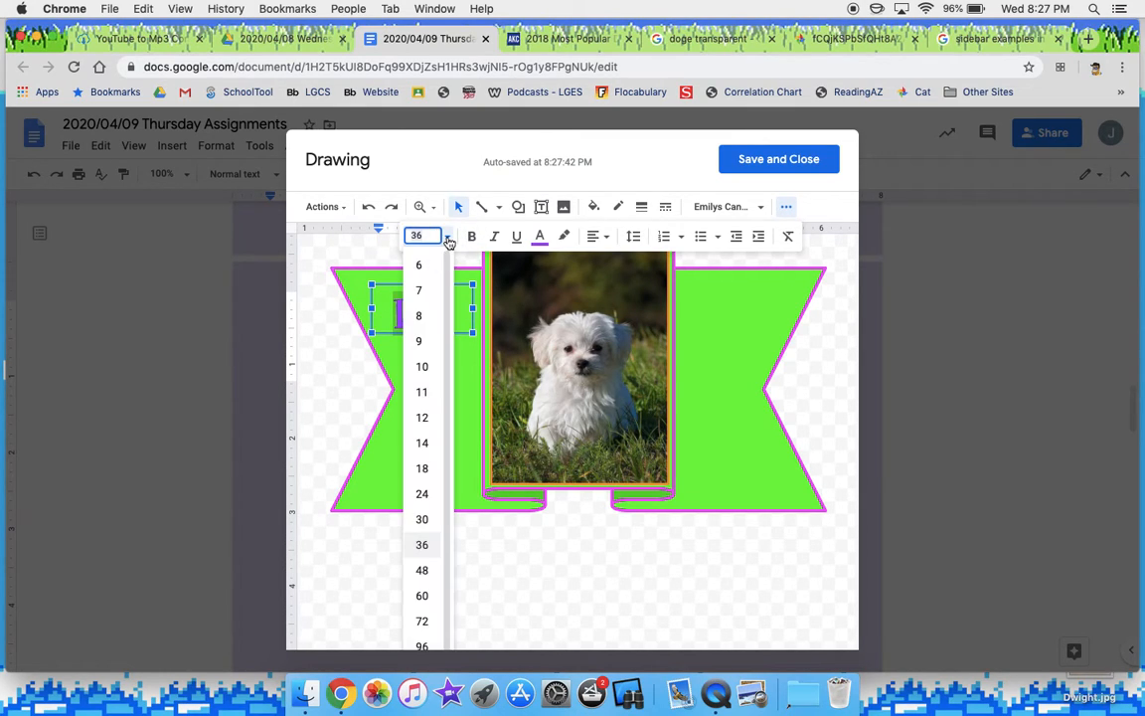
pyautogui.click(422, 497)
pyautogui.click(509, 616)
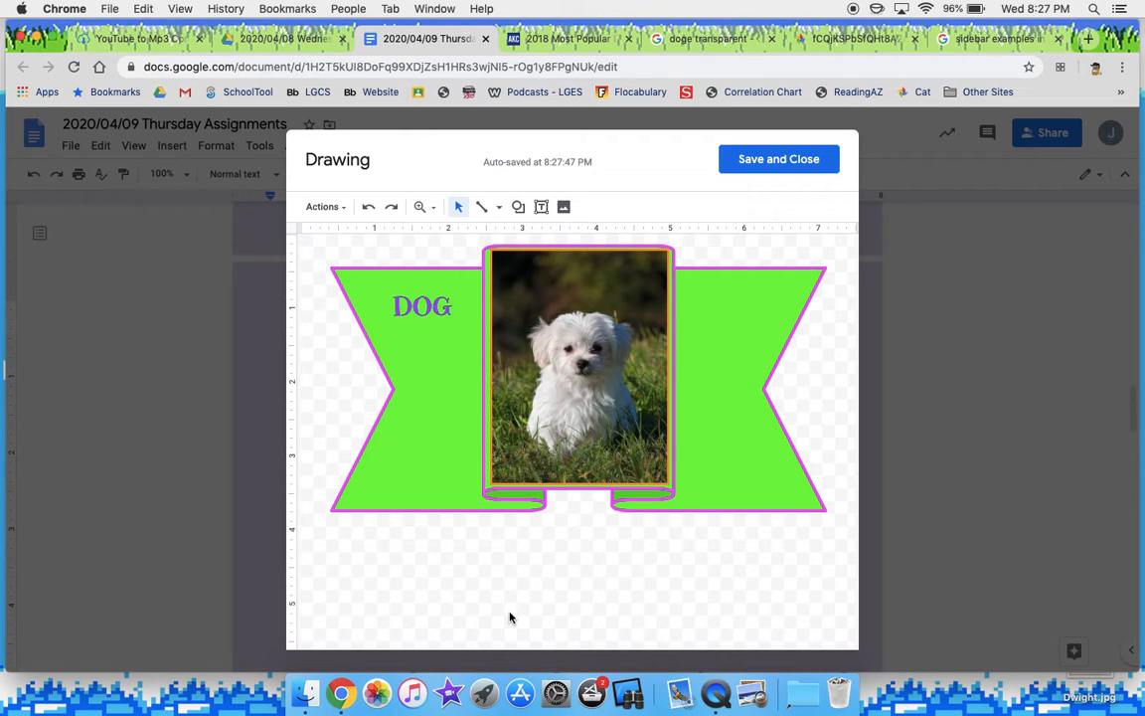
# Step: Try sending the puppy photo to the back of the drawing and undo the reordering
pyautogui.rightClick(577, 394)
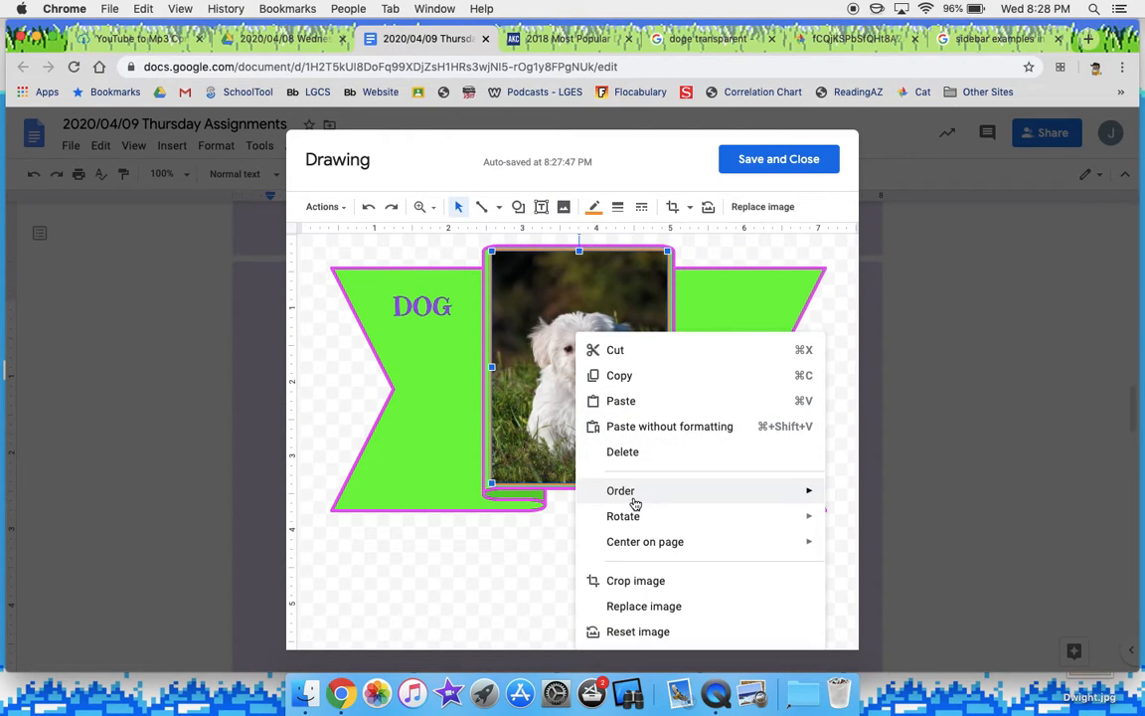
pyautogui.moveTo(635, 502)
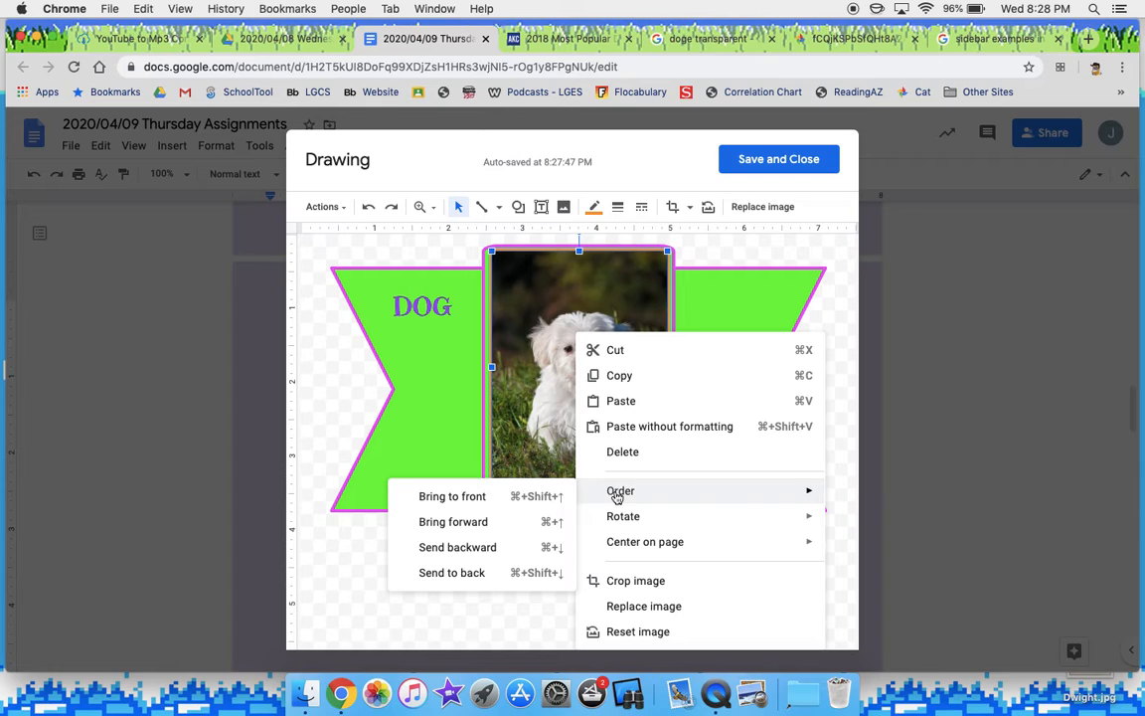
pyautogui.click(516, 574)
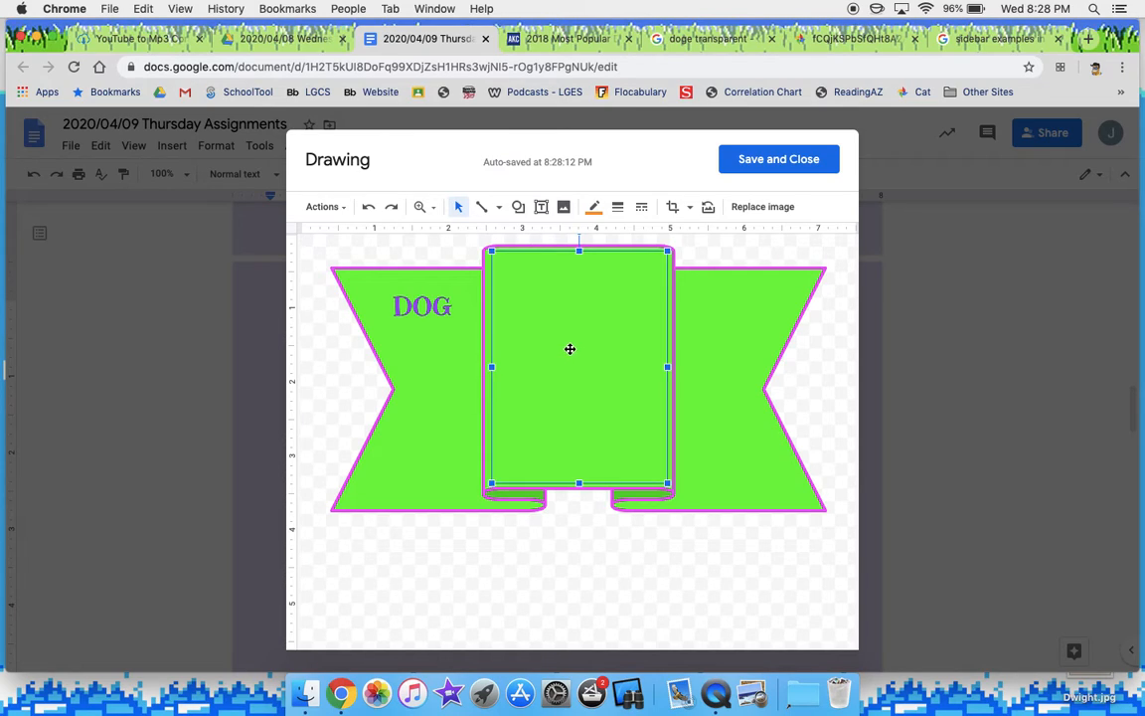
pyautogui.click(367, 208)
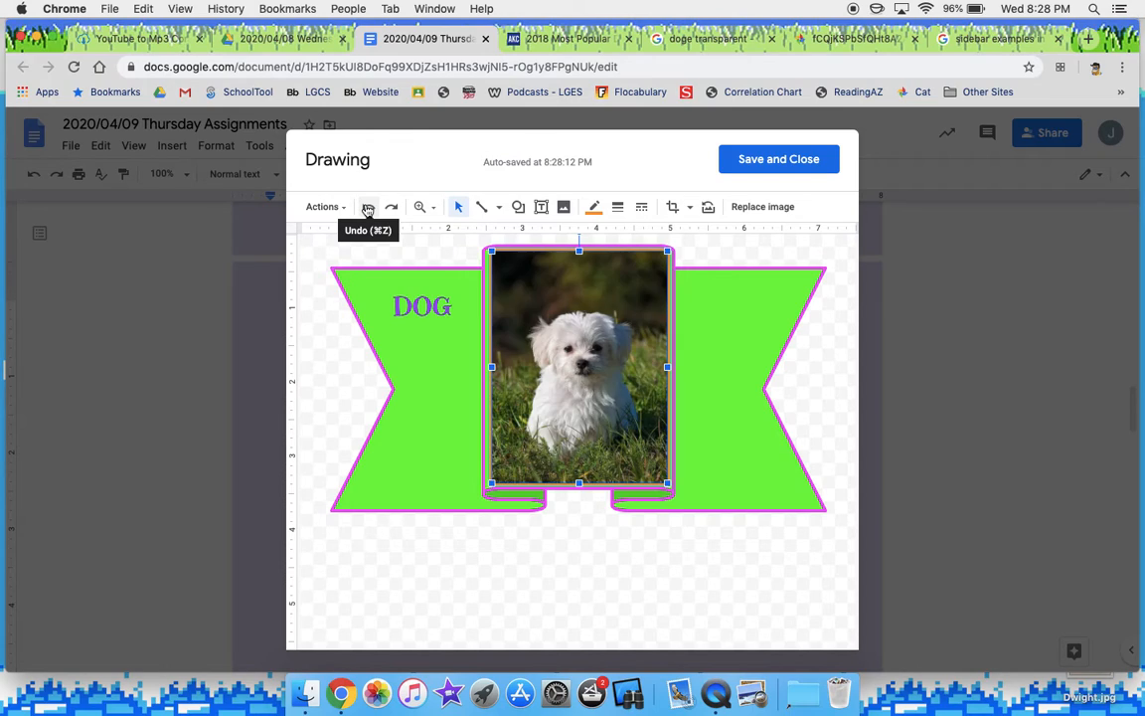
pyautogui.click(484, 573)
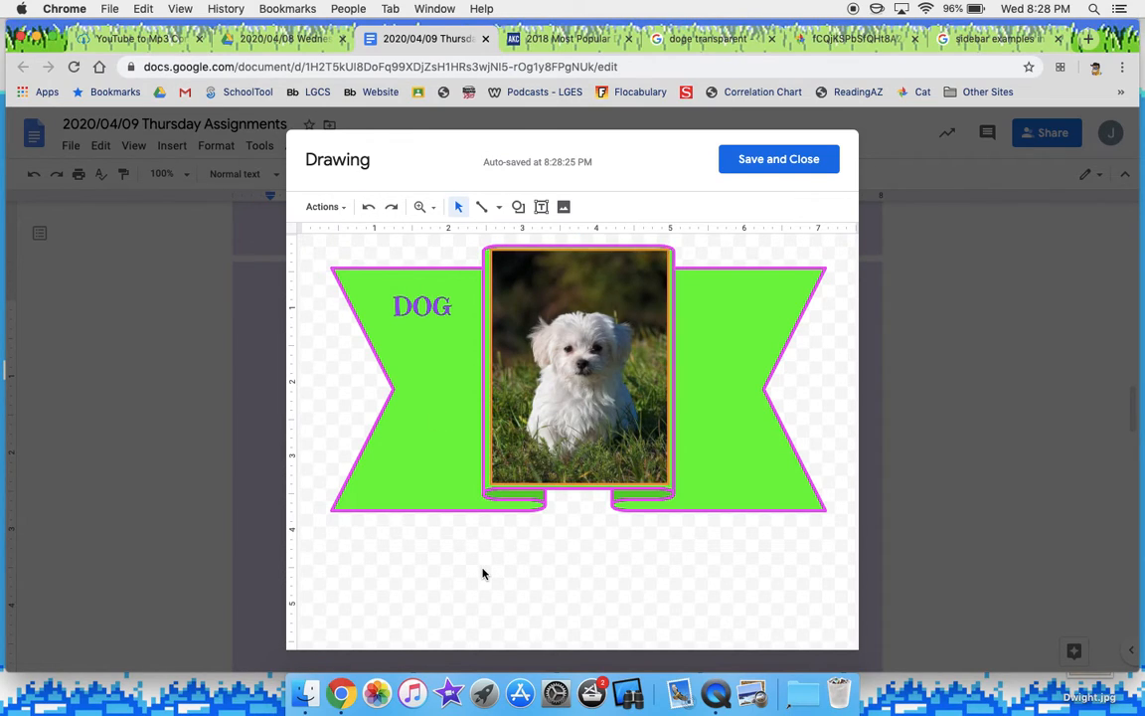
# Step: Add a text box reading "Source: American Kennel Club" just below the banner, wide enough to hold the text on one line
pyautogui.click(540, 211)
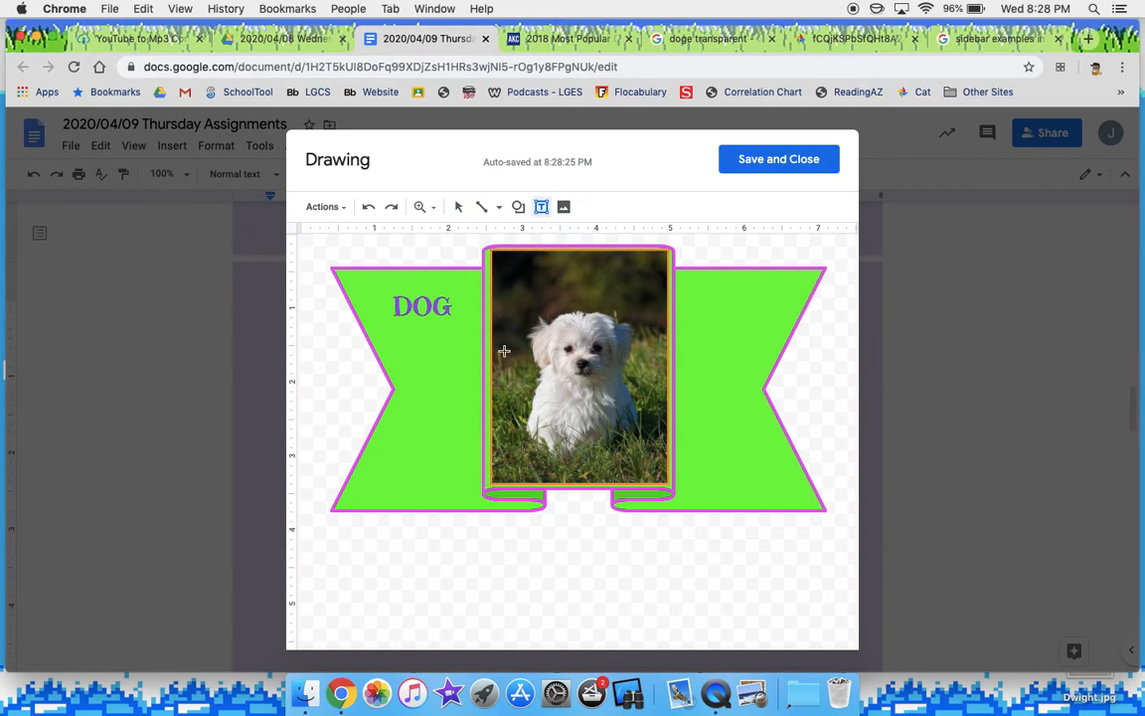
pyautogui.moveTo(471, 518); pyautogui.dragTo(675, 537)
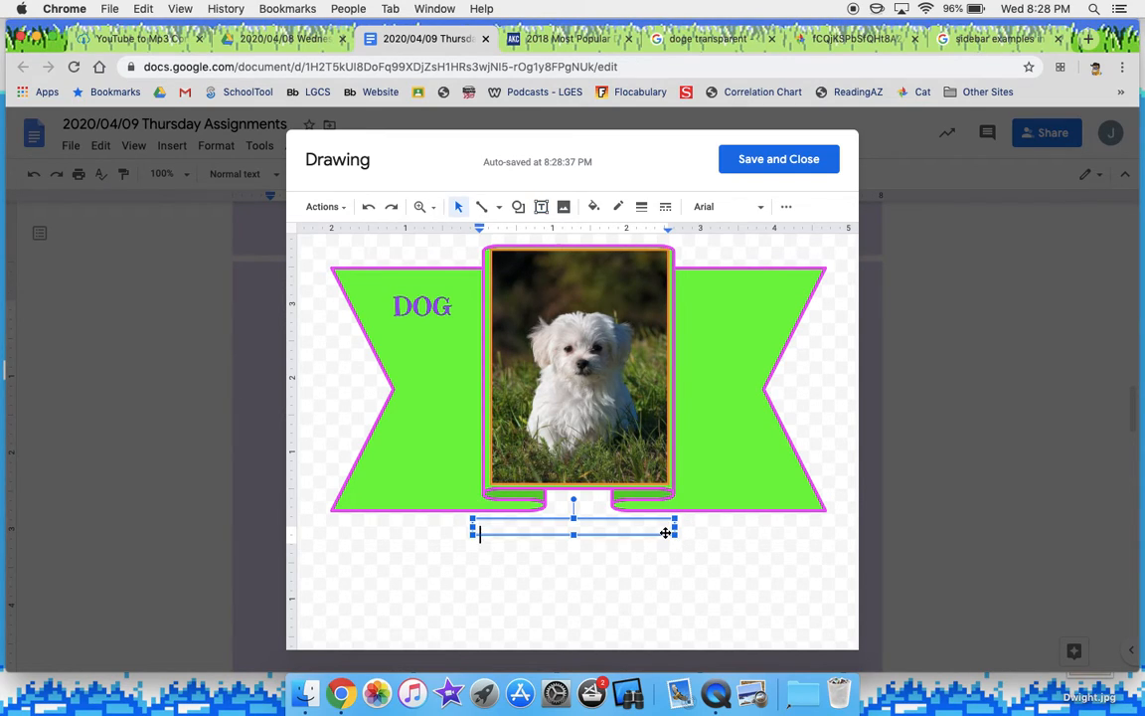
pyautogui.write('Source: American Kennel Clu')
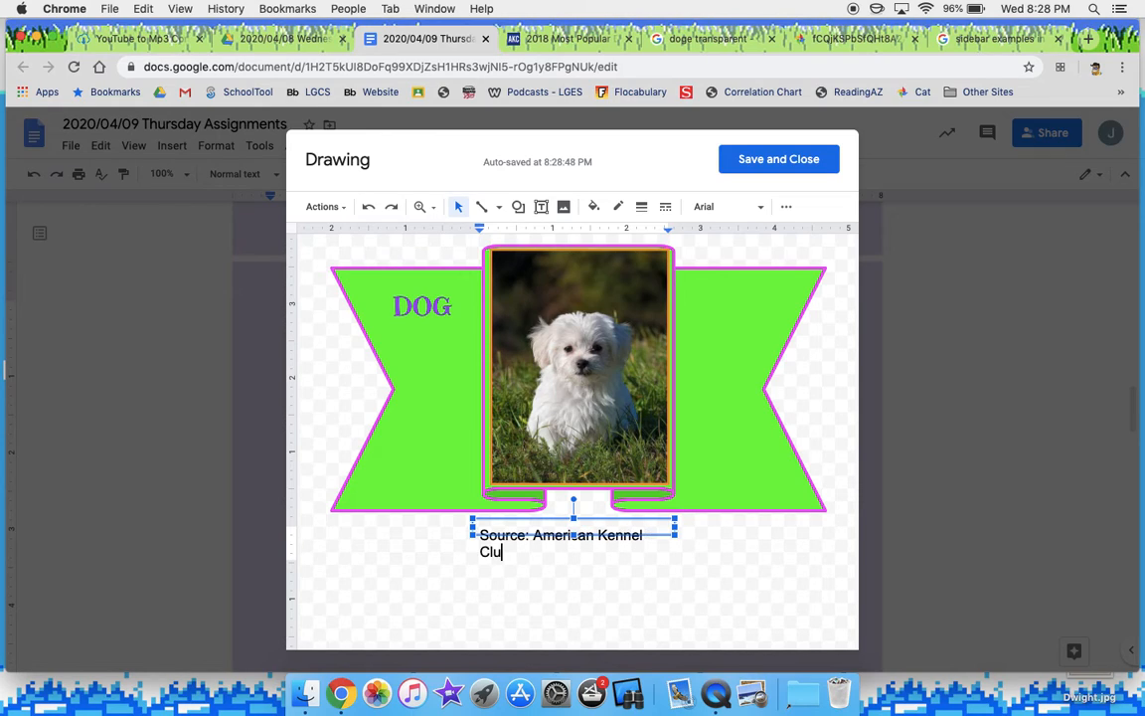
pyautogui.write('b')
pyautogui.moveTo(675, 528); pyautogui.dragTo(701, 529)
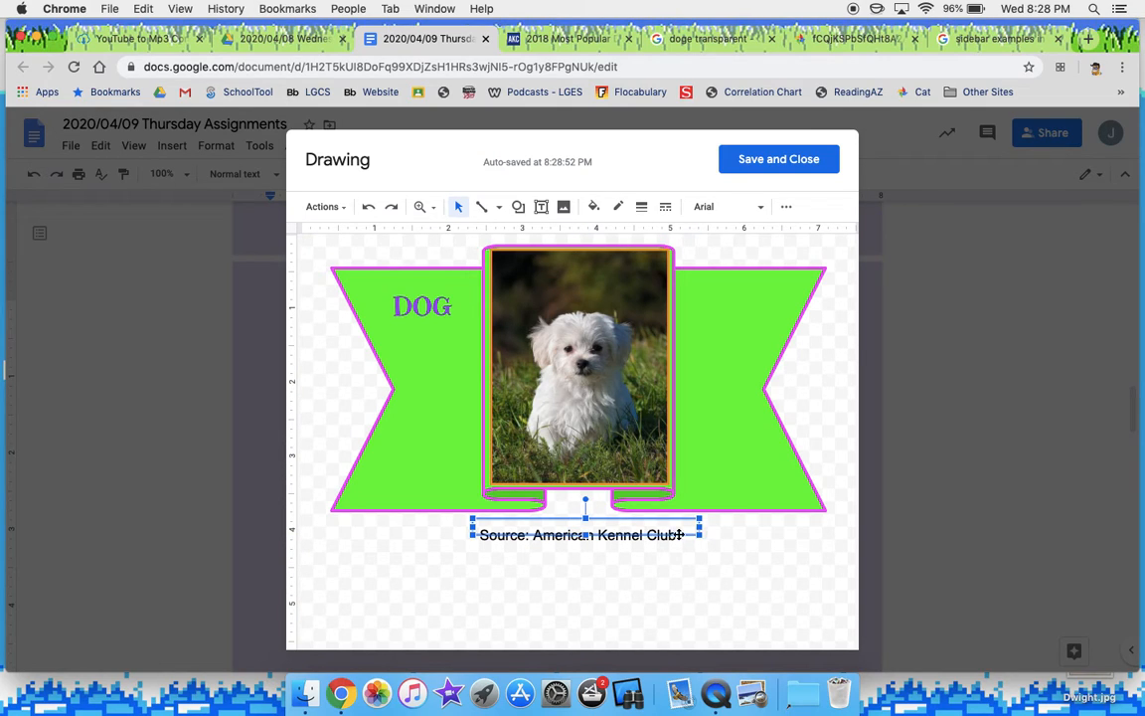
pyautogui.moveTo(629, 518); pyautogui.dragTo(631, 510)
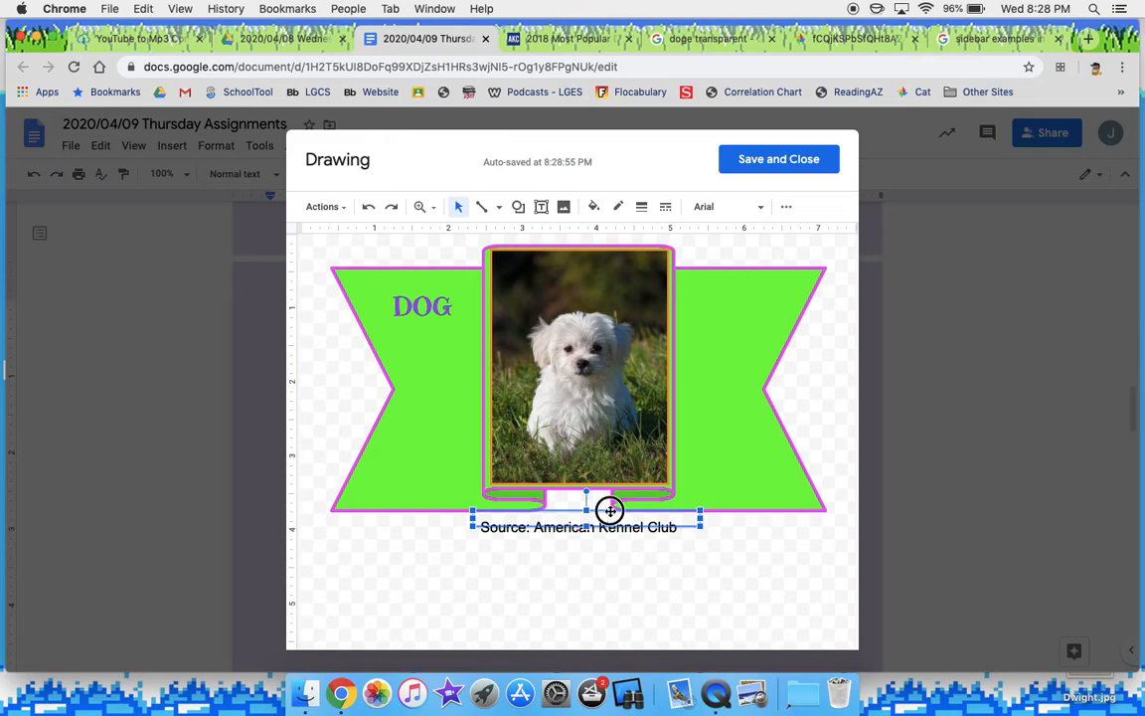
# Step: Set the source credit's font size to 8 and centre its text
pyautogui.click(786, 206)
pyautogui.click(447, 239)
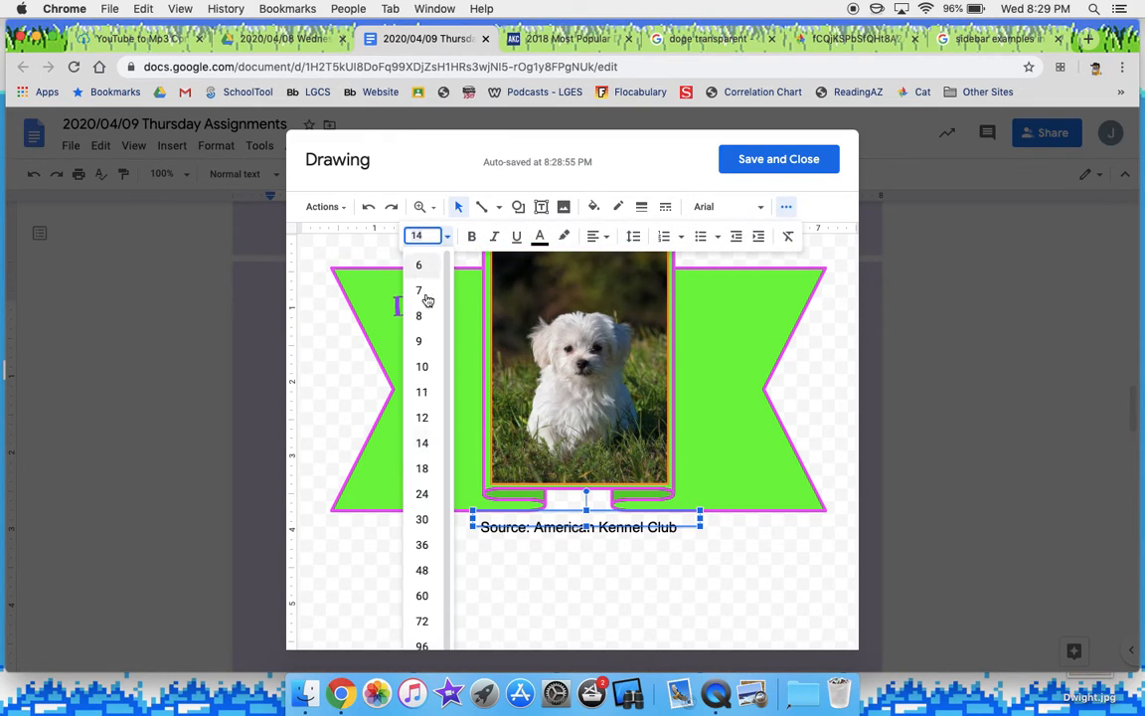
pyautogui.click(418, 316)
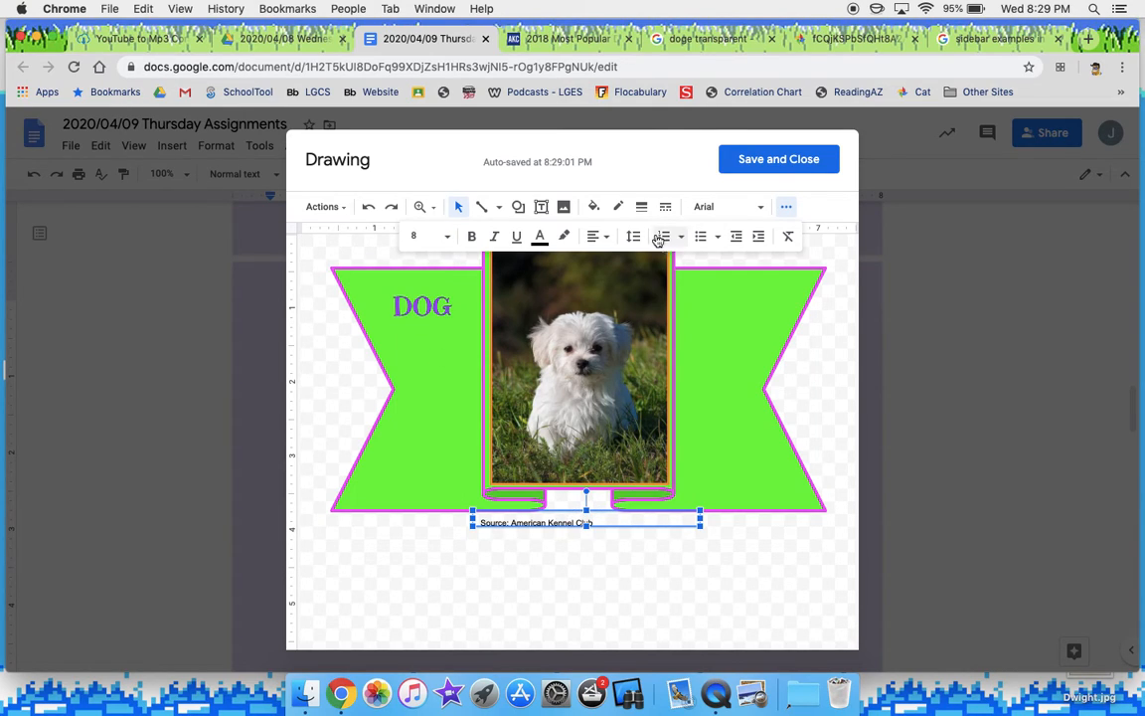
pyautogui.click(601, 237)
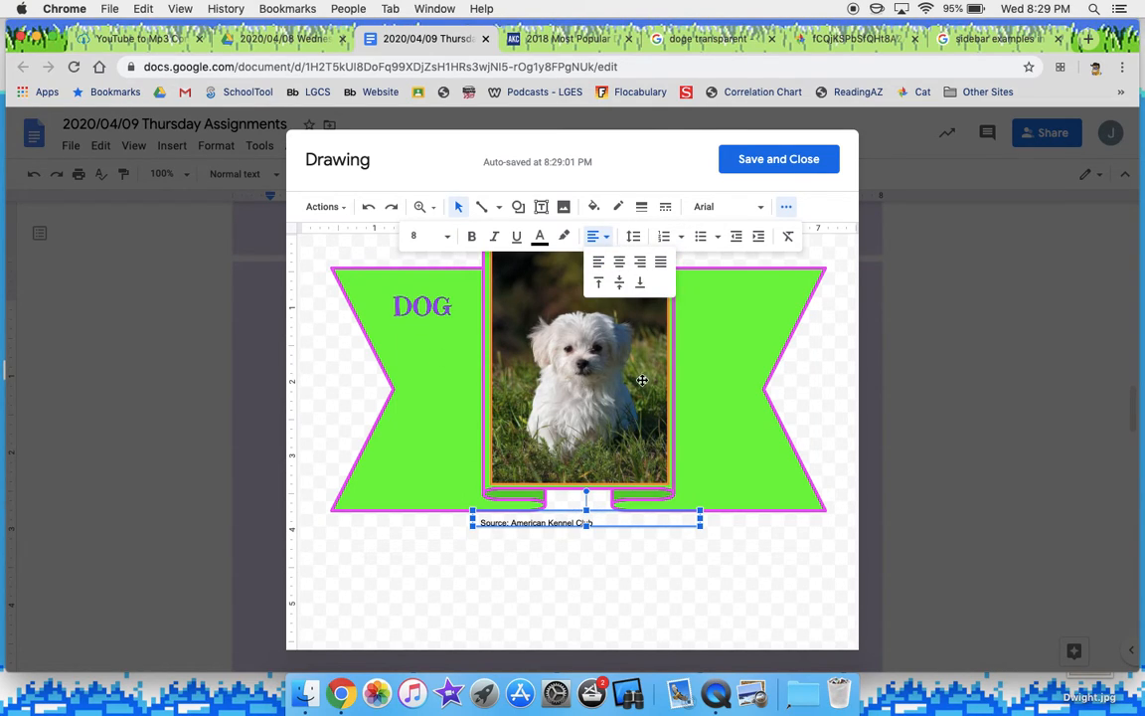
pyautogui.click(618, 263)
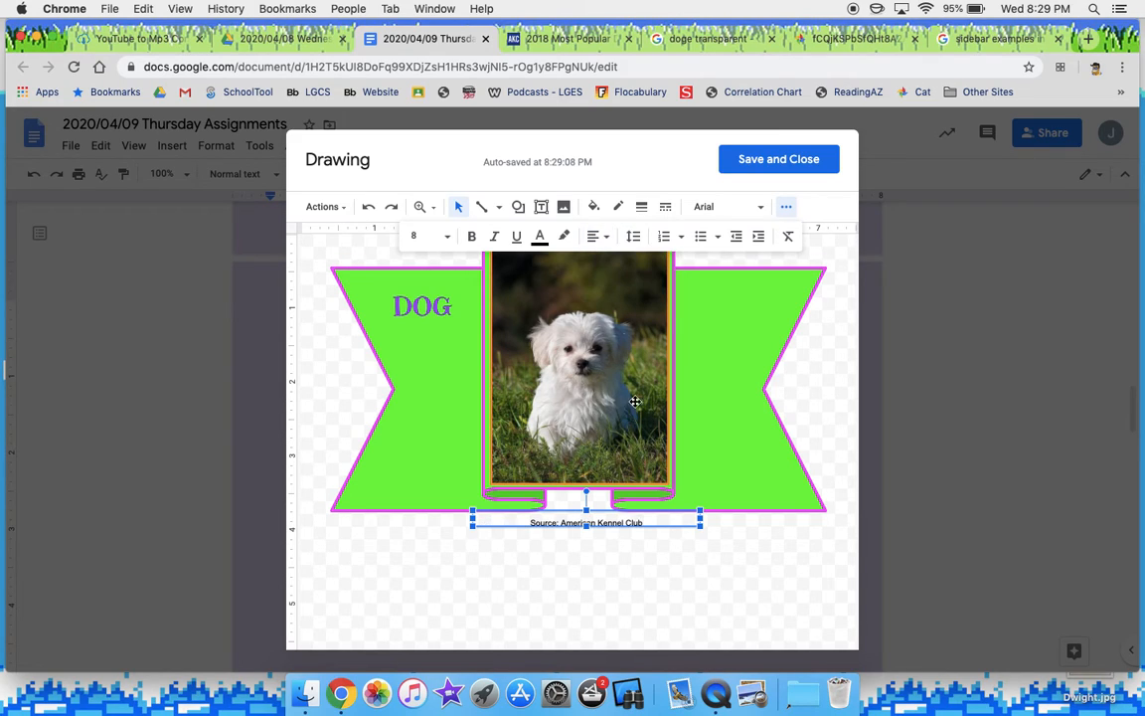
pyautogui.click(664, 570)
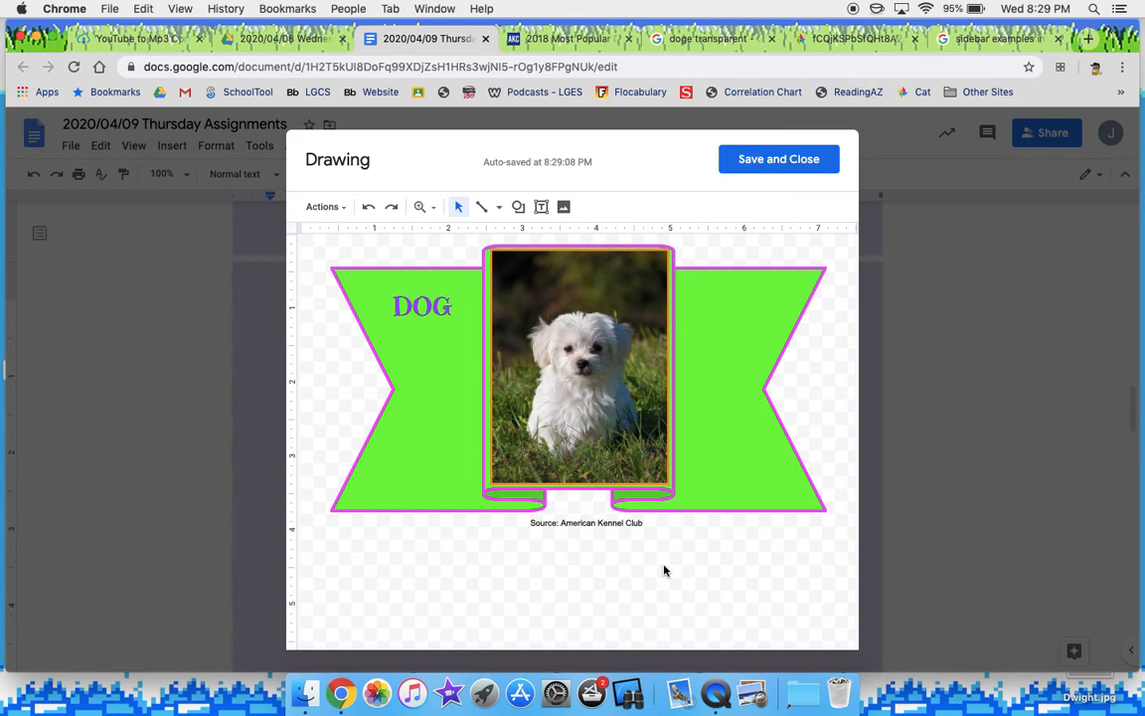
# Step: Save and close the drawing and shrink it in the document to about 4.7 inches wide
pyautogui.click(780, 159)
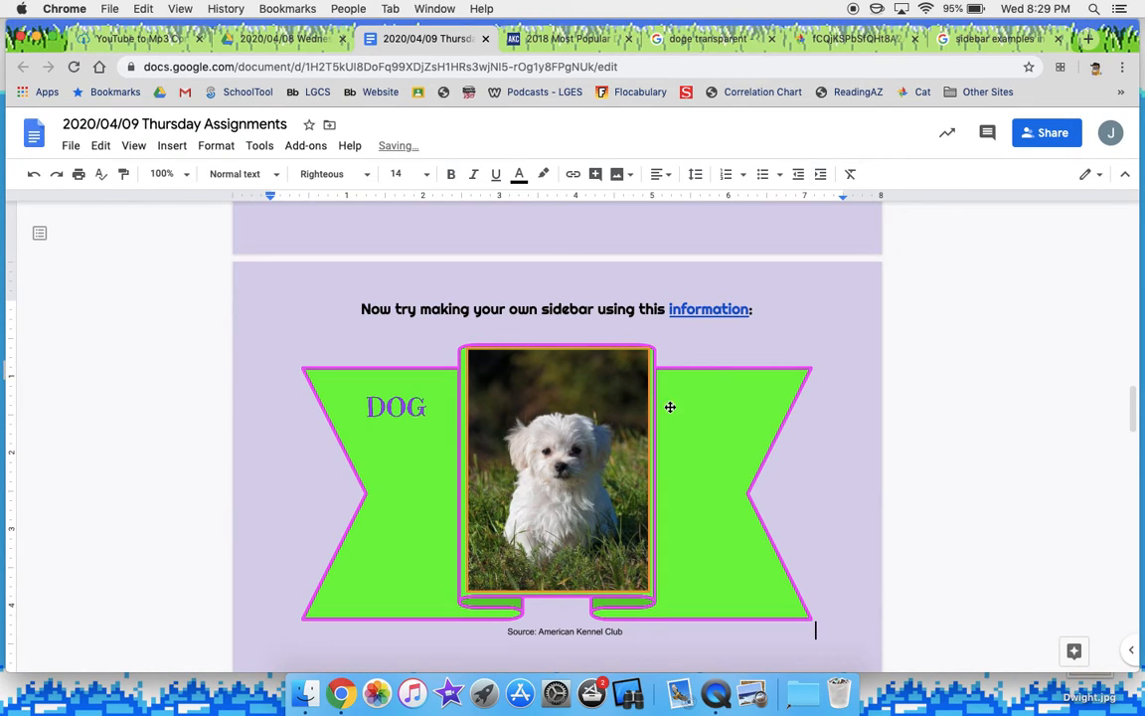
pyautogui.click(648, 444)
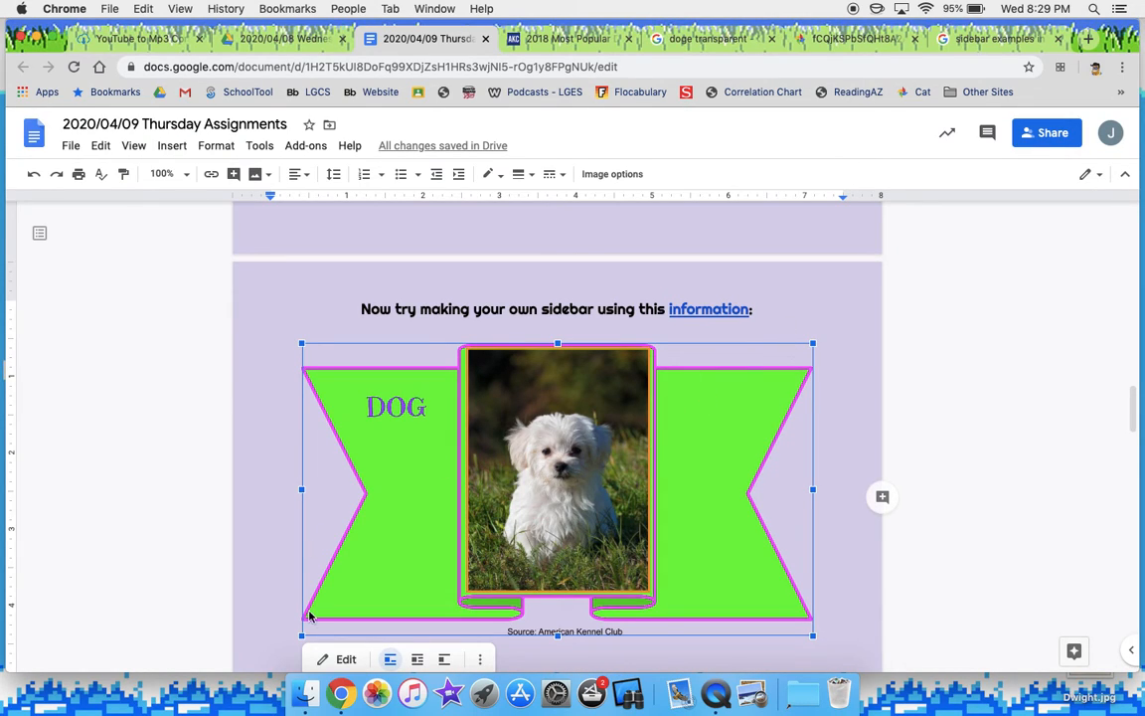
pyautogui.moveTo(301, 637); pyautogui.dragTo(477, 551)
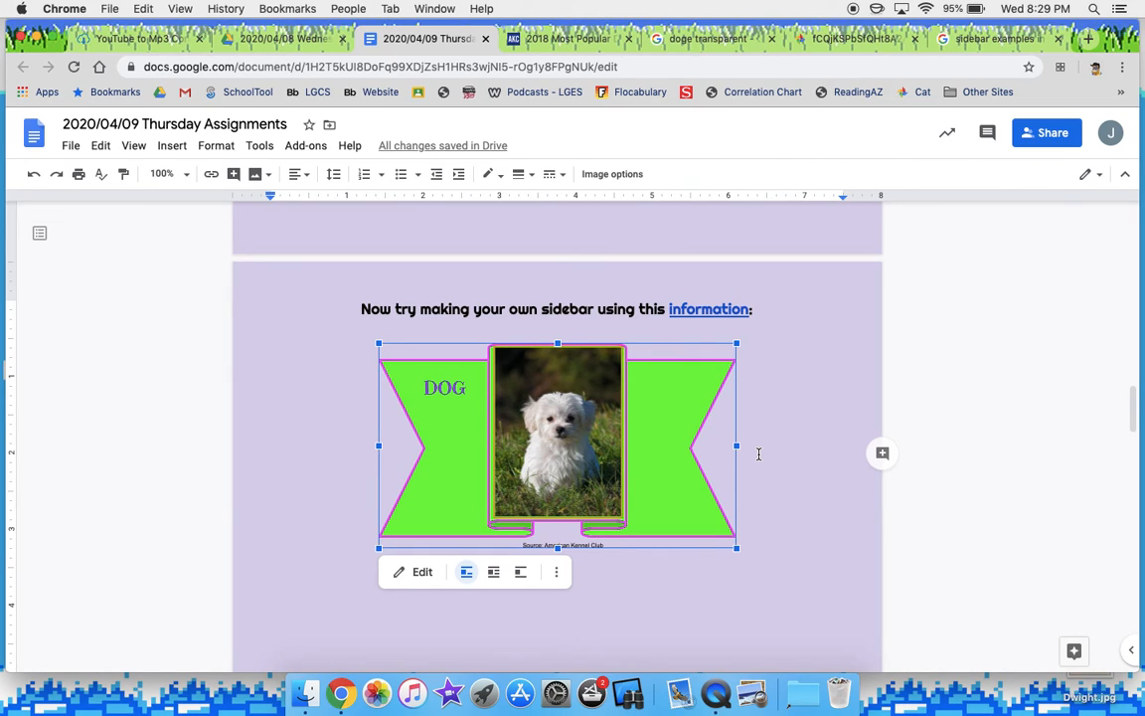
pyautogui.click(758, 454)
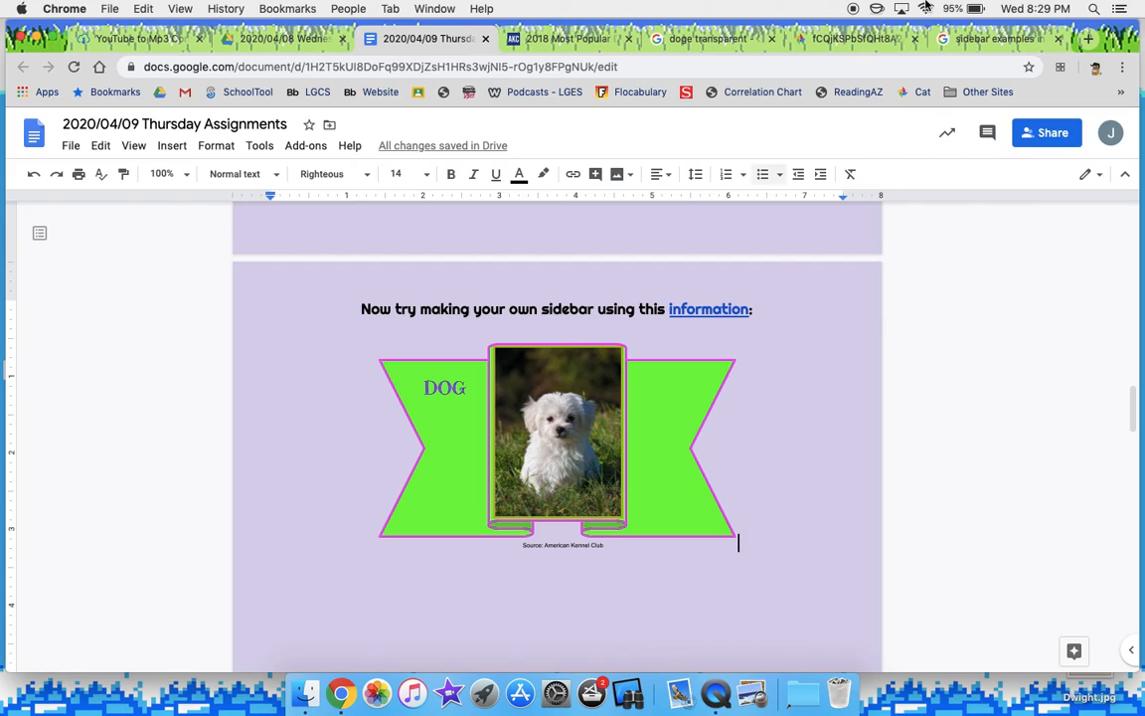